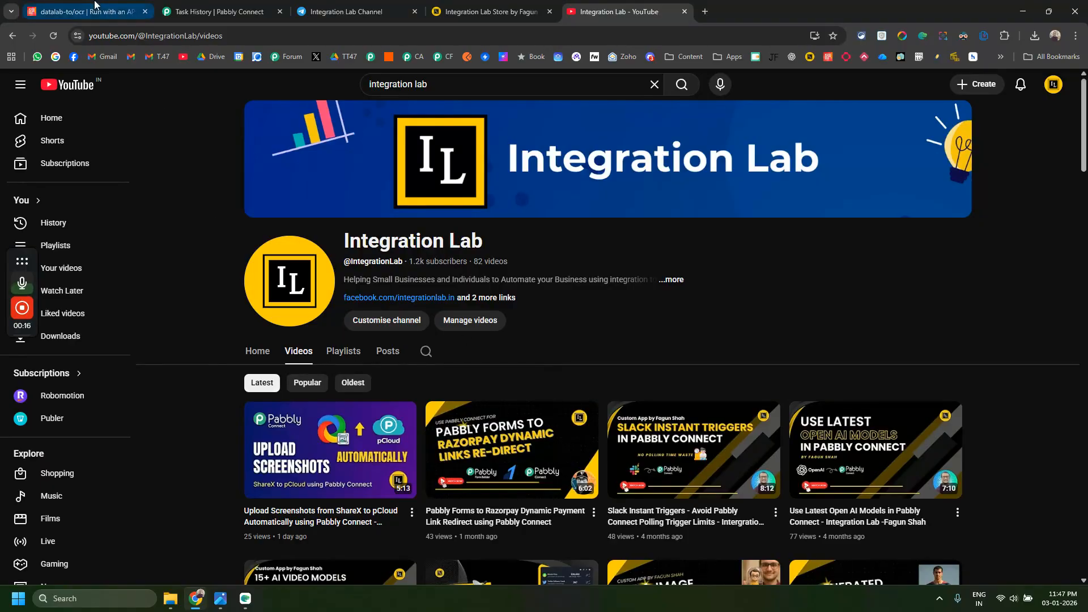
Switch to the datalab-to/ocr model page on Replicate and view its description and sample output
left_click(57, 22)
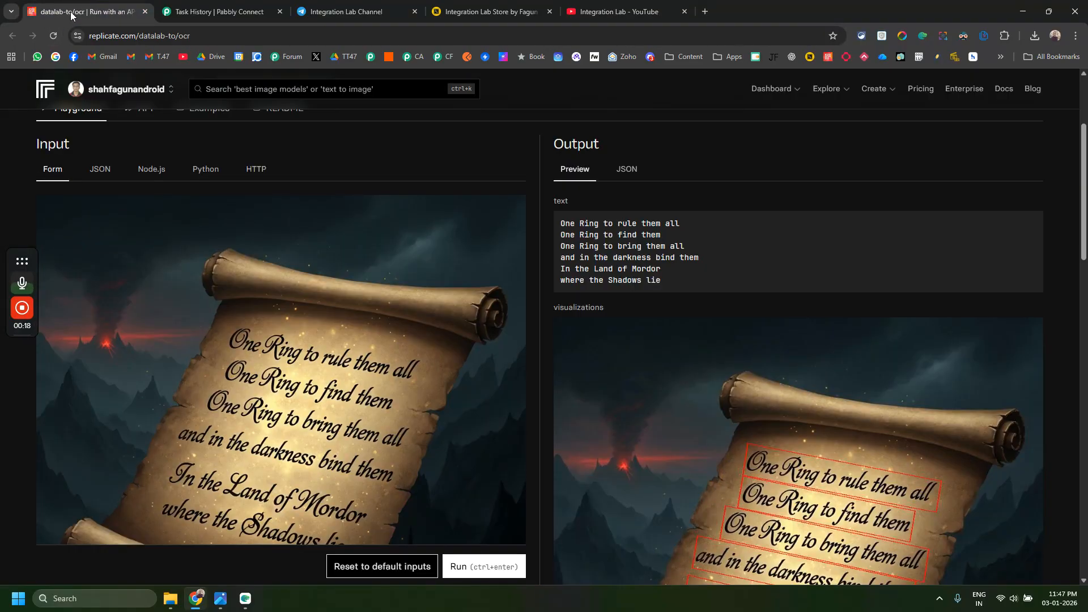
scroll(206, 176, "up", 1)
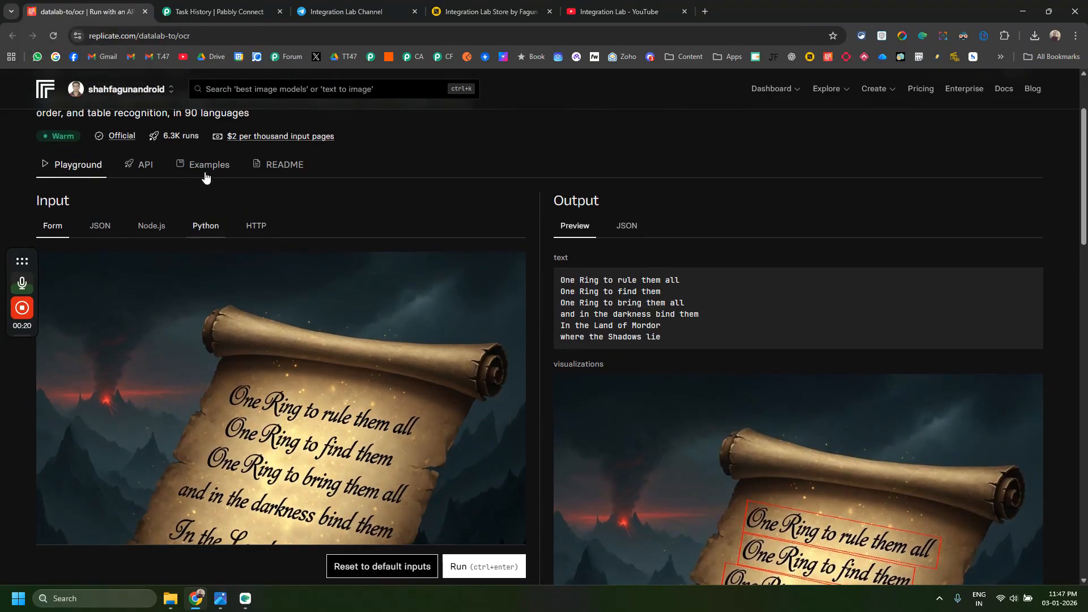
scroll(121, 149, "up", 1)
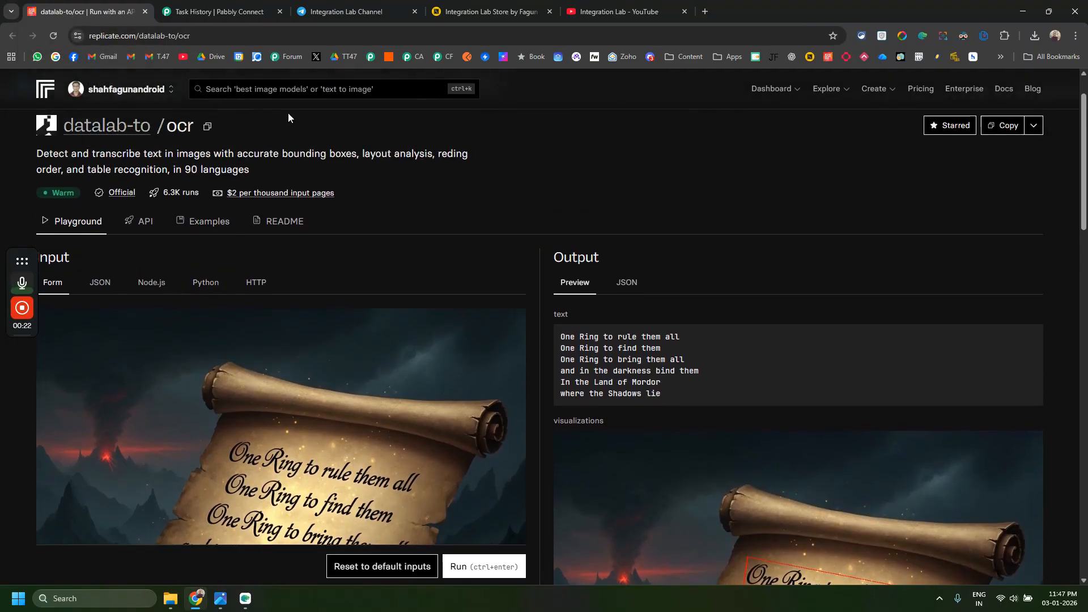
Open the Replicate - Image Generation product in the Integration Lab store and review its available triggers and actions
left_click(479, 6)
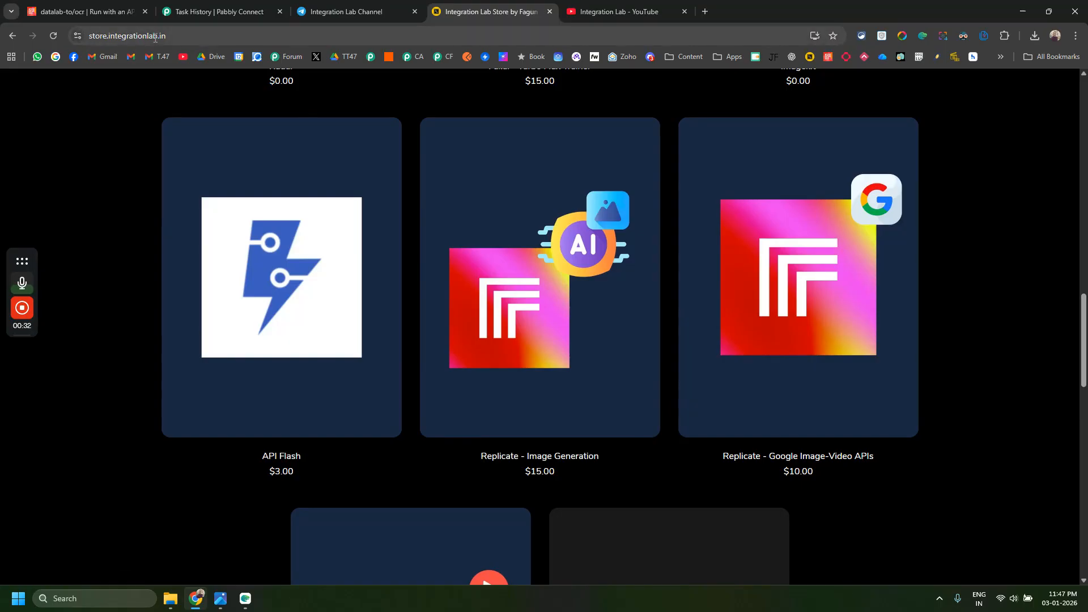
left_click(529, 353)
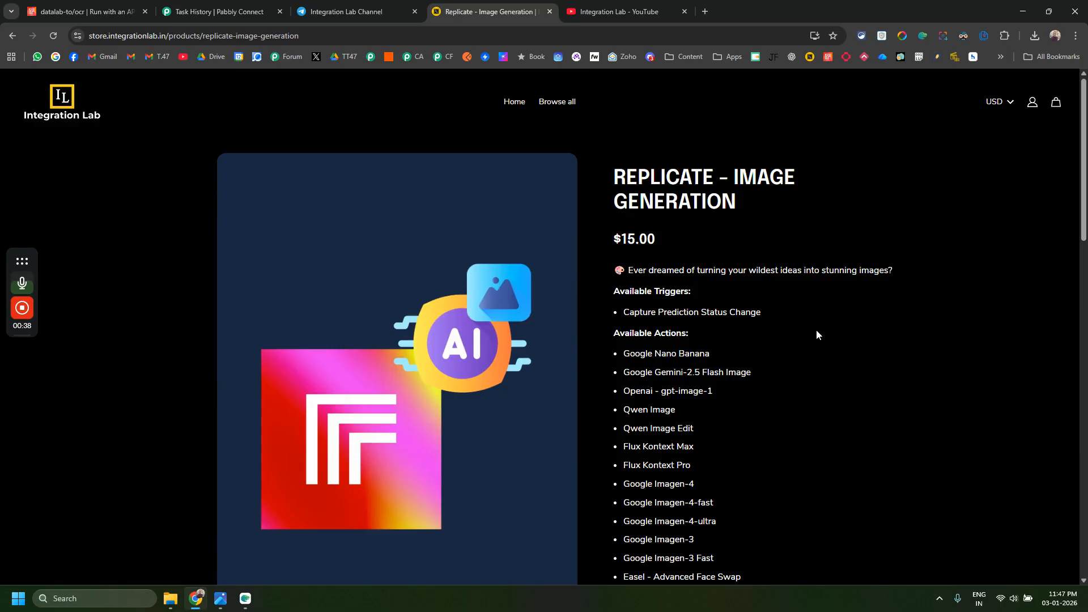
scroll(817, 334, "down", 5)
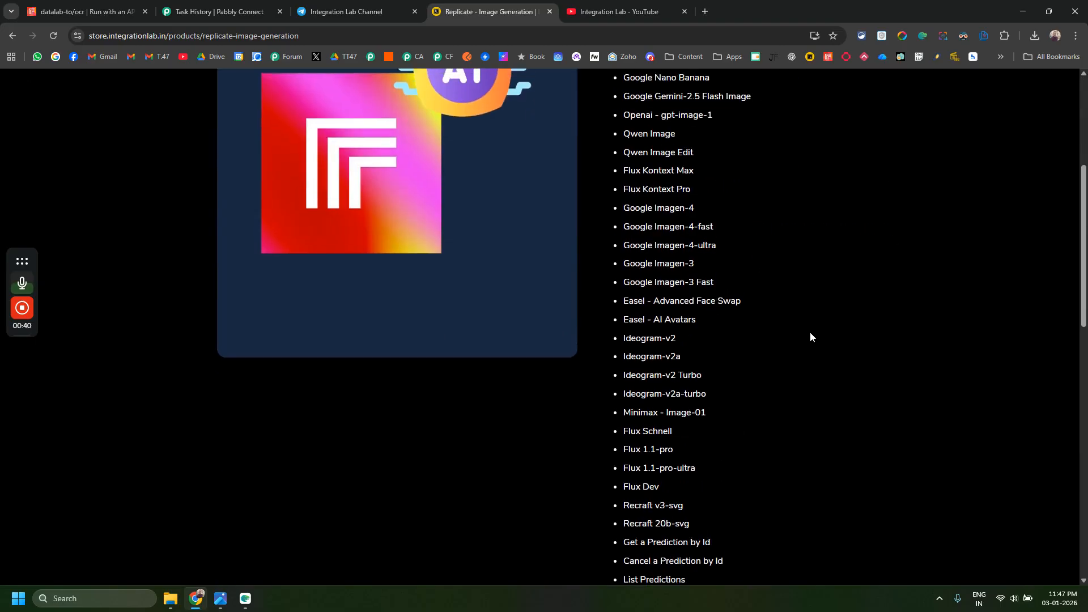
scroll(810, 335, "up", 4)
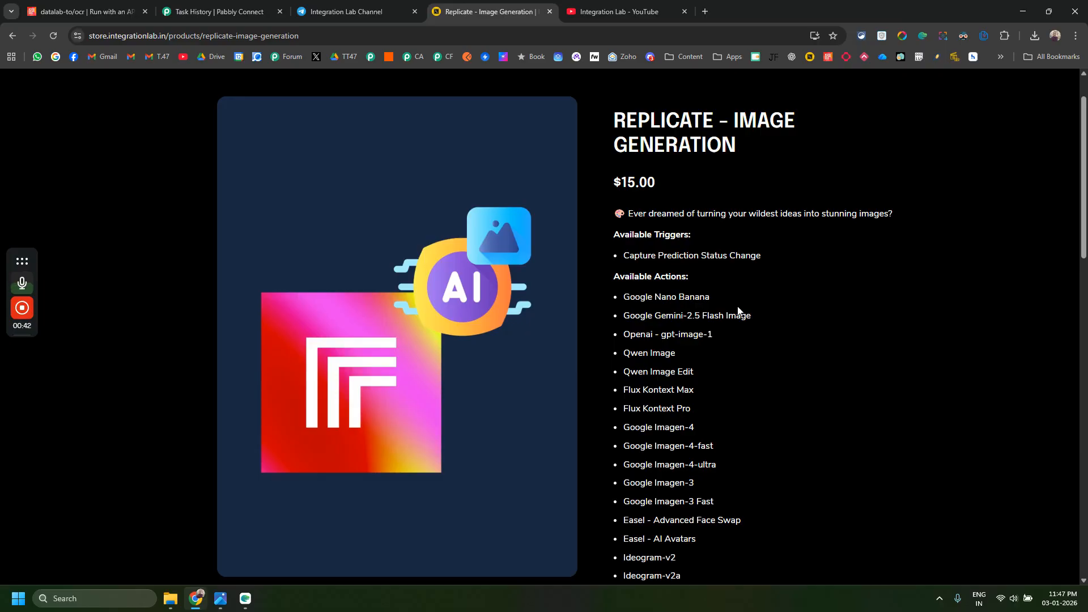
left_click(82, 10)
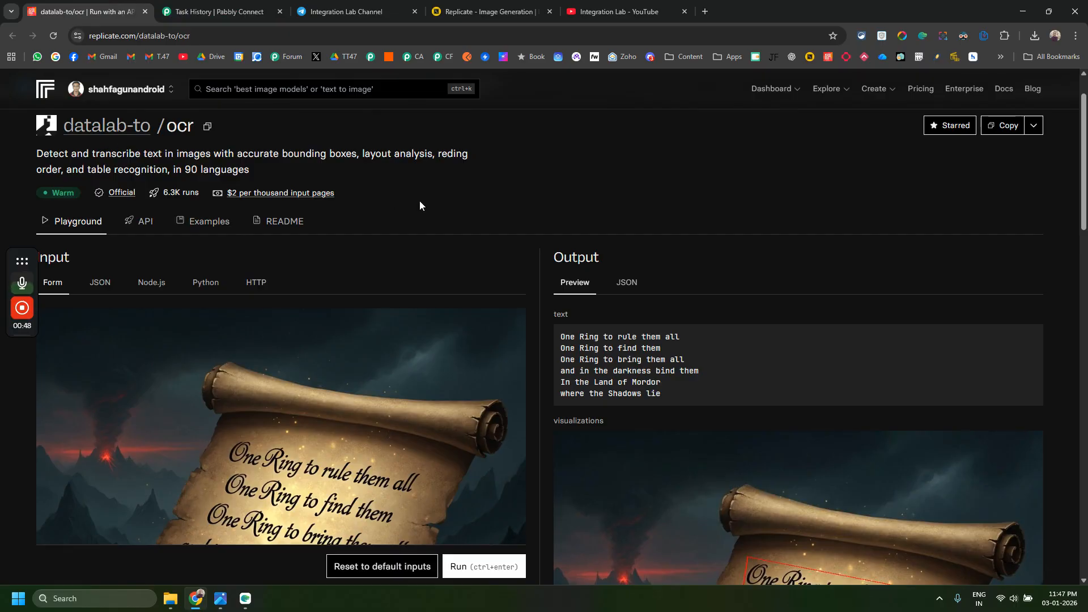
left_click(488, 12)
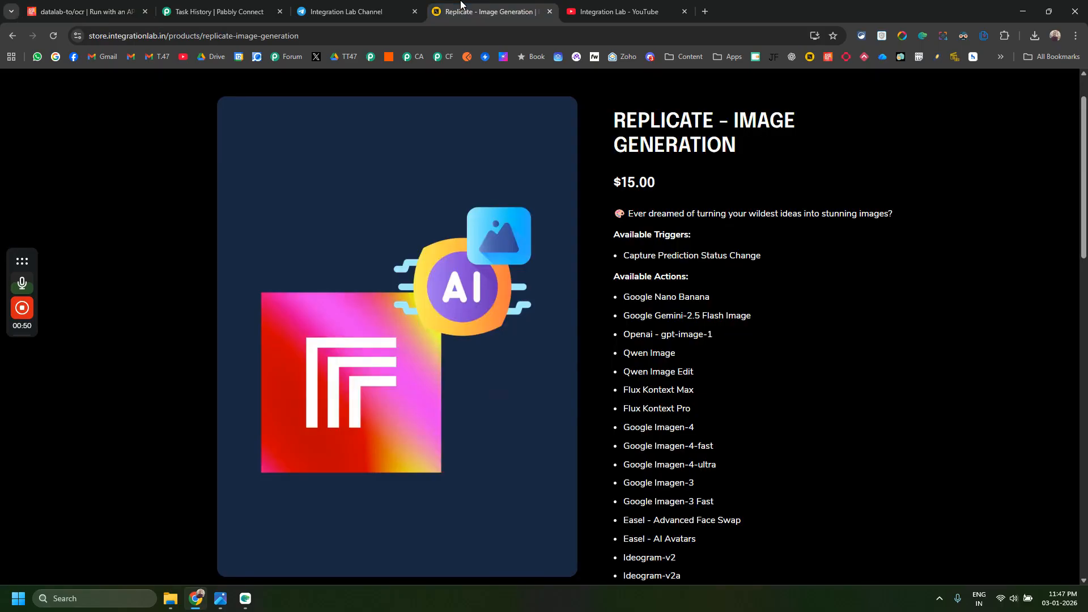
Return to the datalab-to/ocr model page, review its input fields and check the details of its per-page pricing
left_click(49, 6)
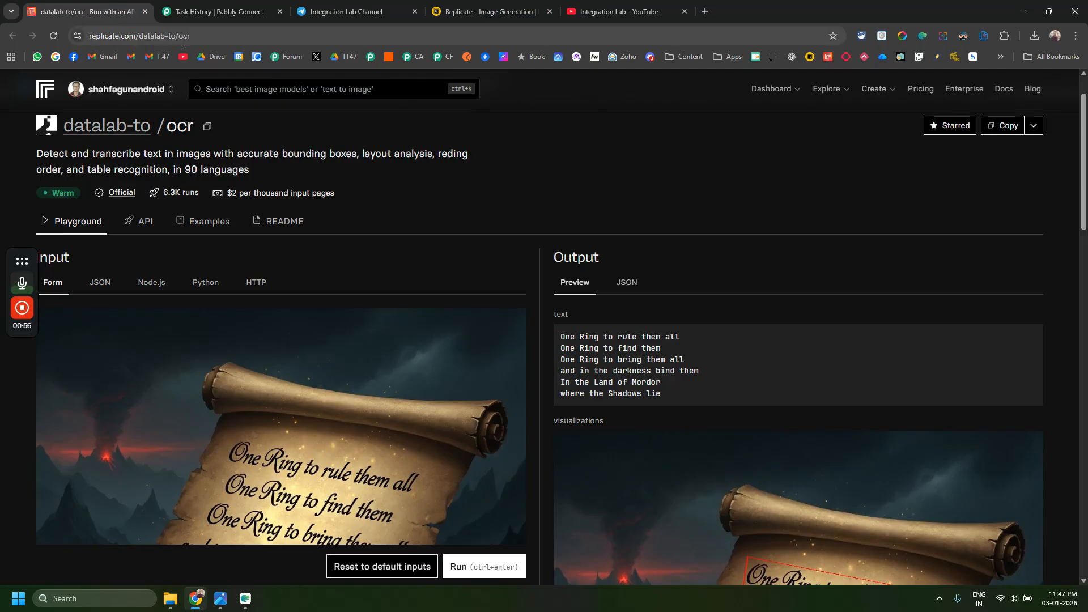
scroll(294, 253, "down", 10)
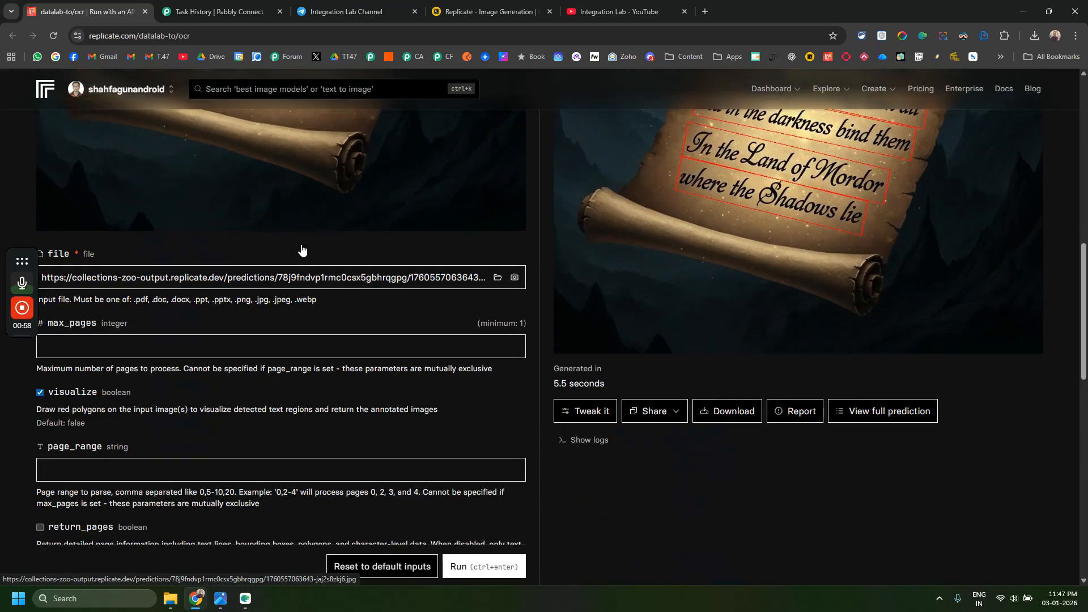
scroll(302, 249, "up", 5)
scroll(302, 249, "up", 4)
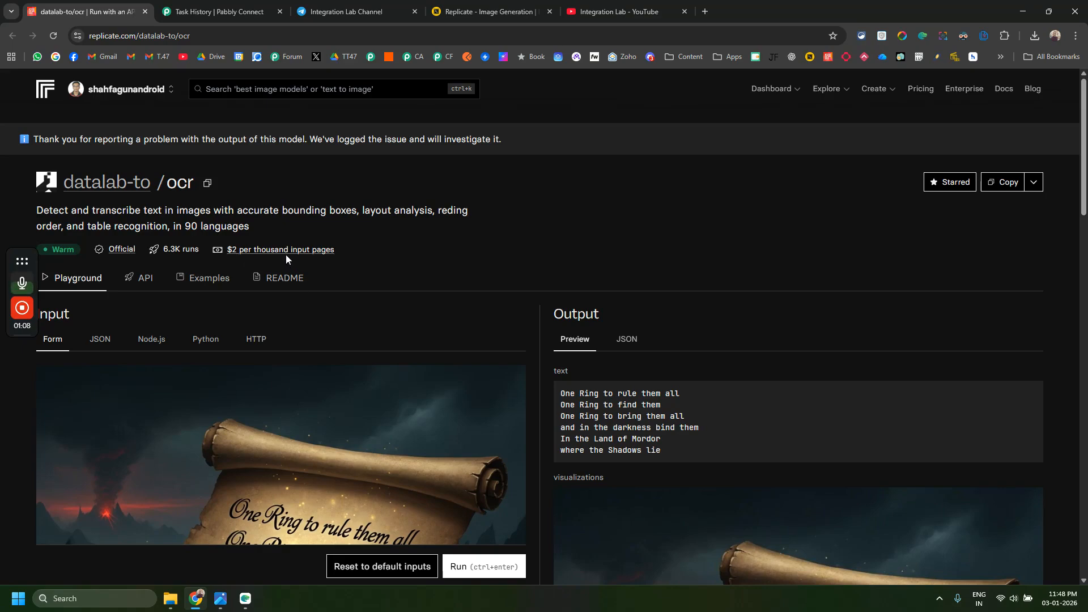
mouse_move(284, 253)
mouse_move(238, 252)
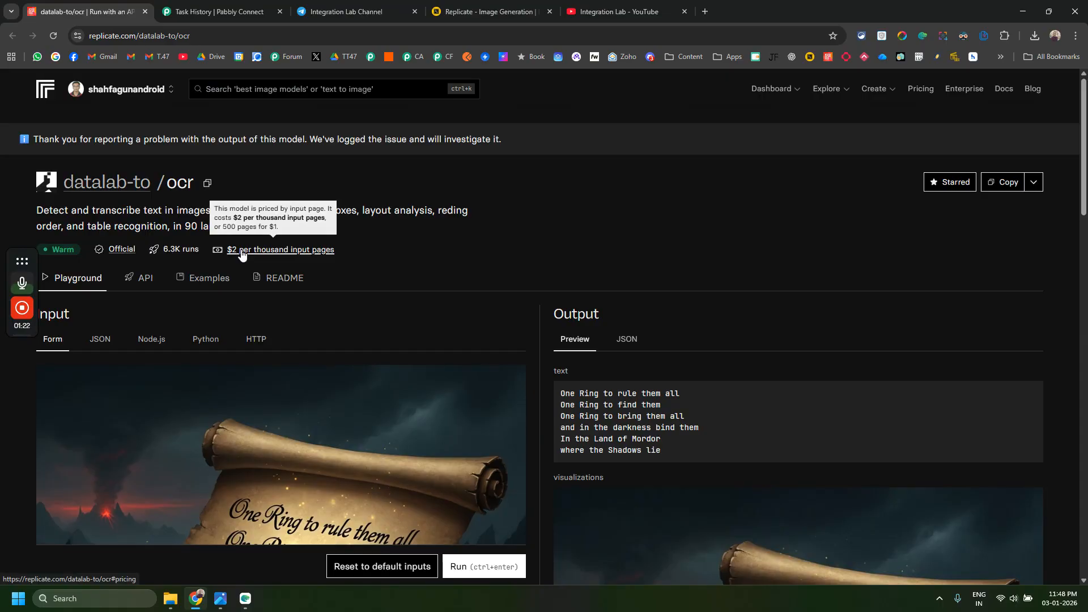
Highlight the supported language count in the OCR model's description and look over the sample scroll image
left_click_drag(257, 230, 187, 229)
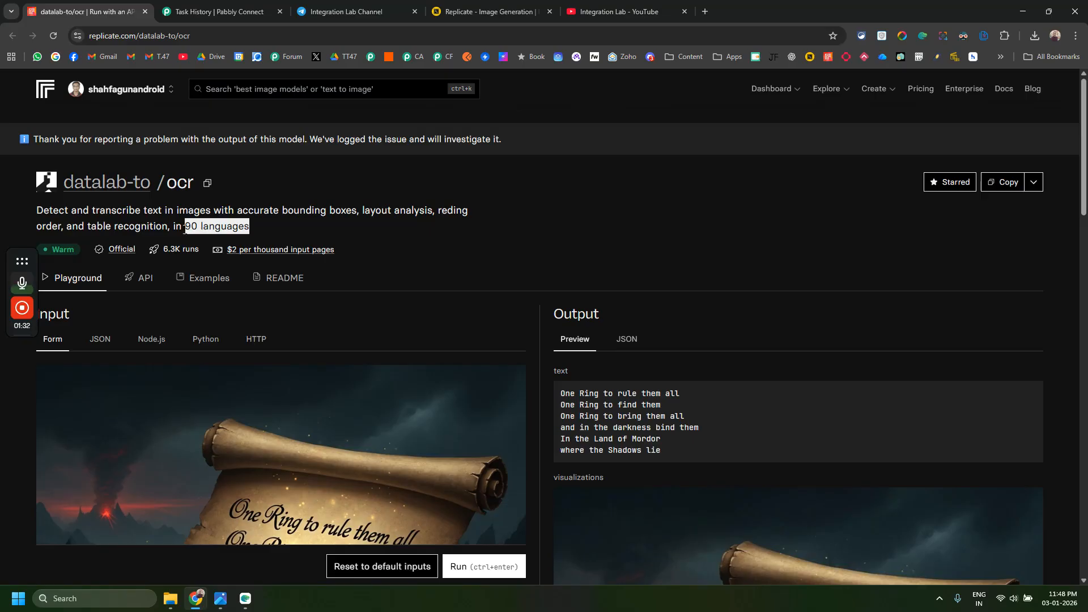
left_click(184, 229)
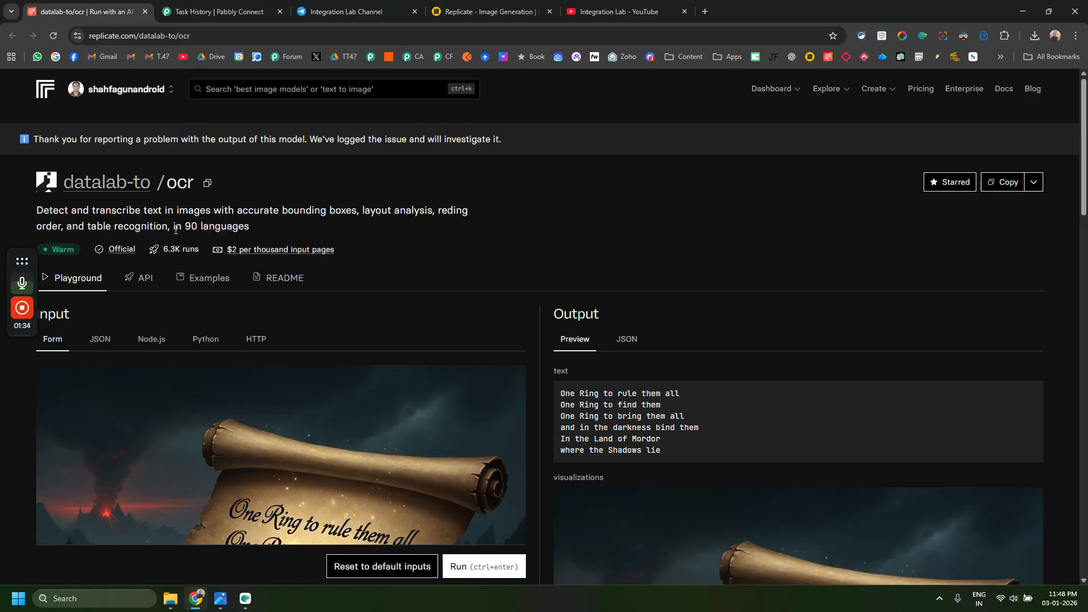
scroll(176, 230, "down", 4)
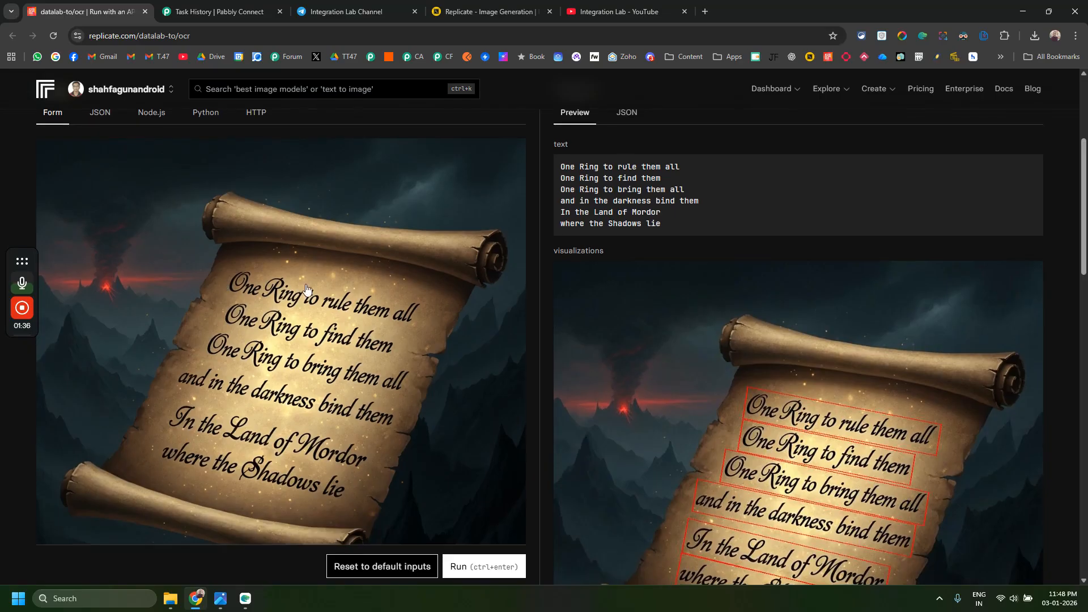
scroll(397, 306, "up", 4)
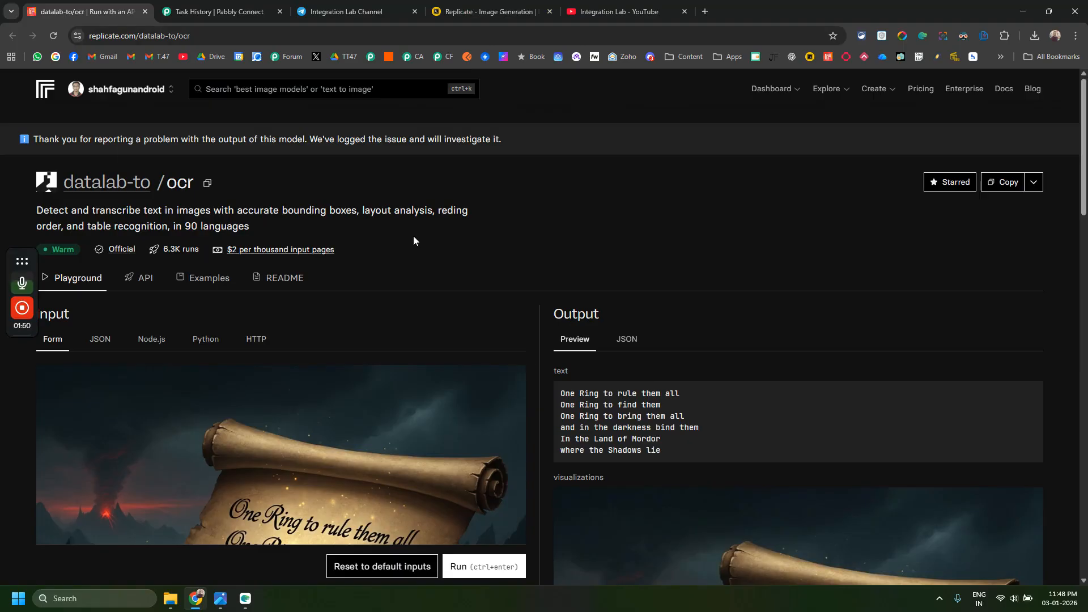
Examine the OCR model's annotated sample output and its file, max_pages, visualize and page_range inputs
scroll(413, 236, "down", 9)
scroll(418, 247, "up", 4)
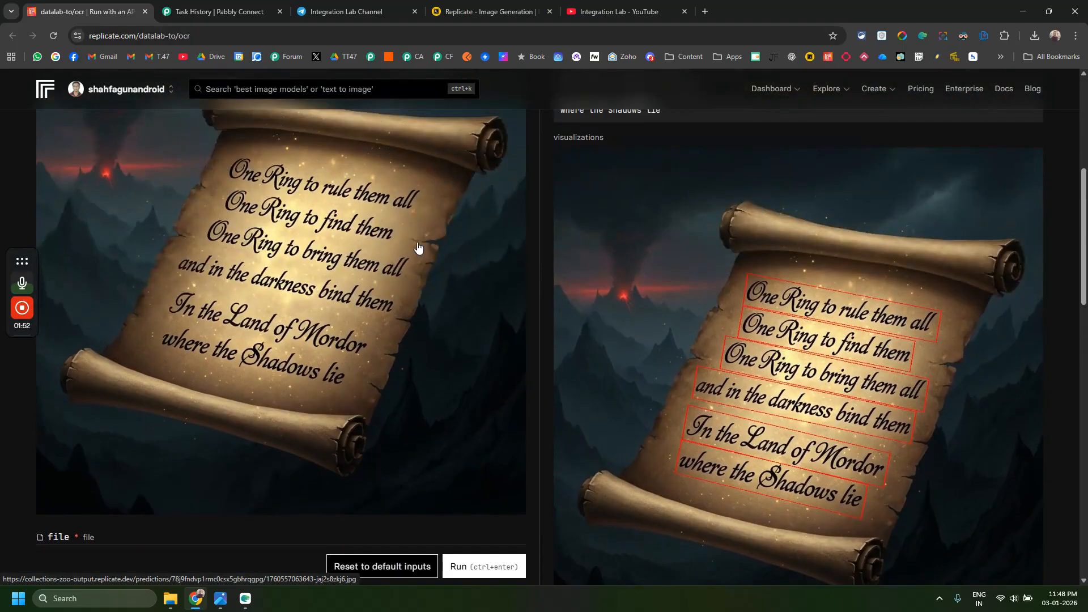
scroll(397, 252, "down", 3)
scroll(396, 253, "down", 4)
scroll(208, 277, "up", 2)
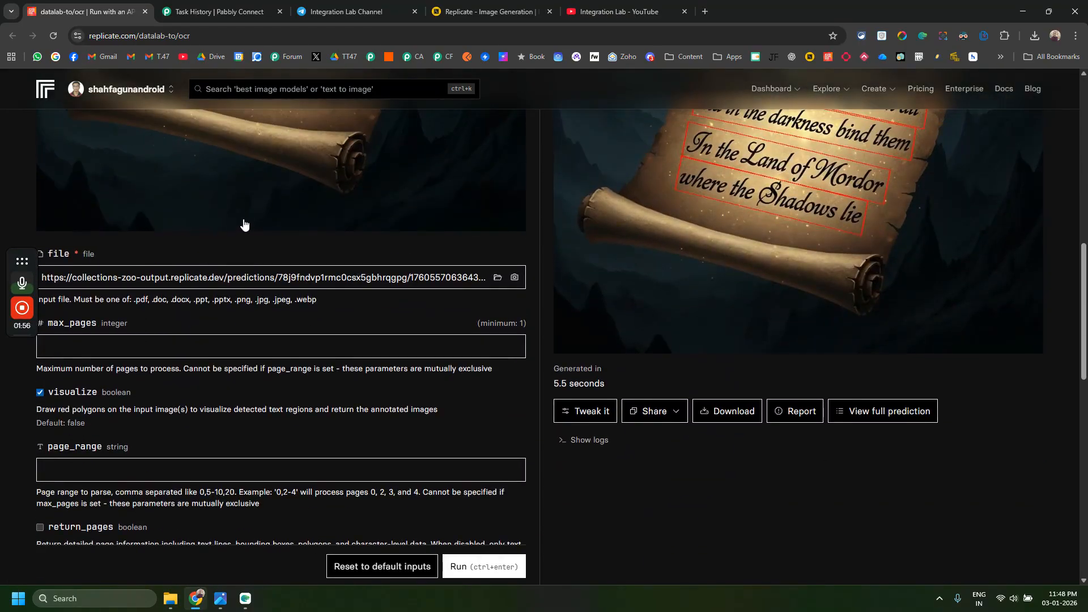
scroll(244, 224, "up", 5)
scroll(245, 224, "up", 4)
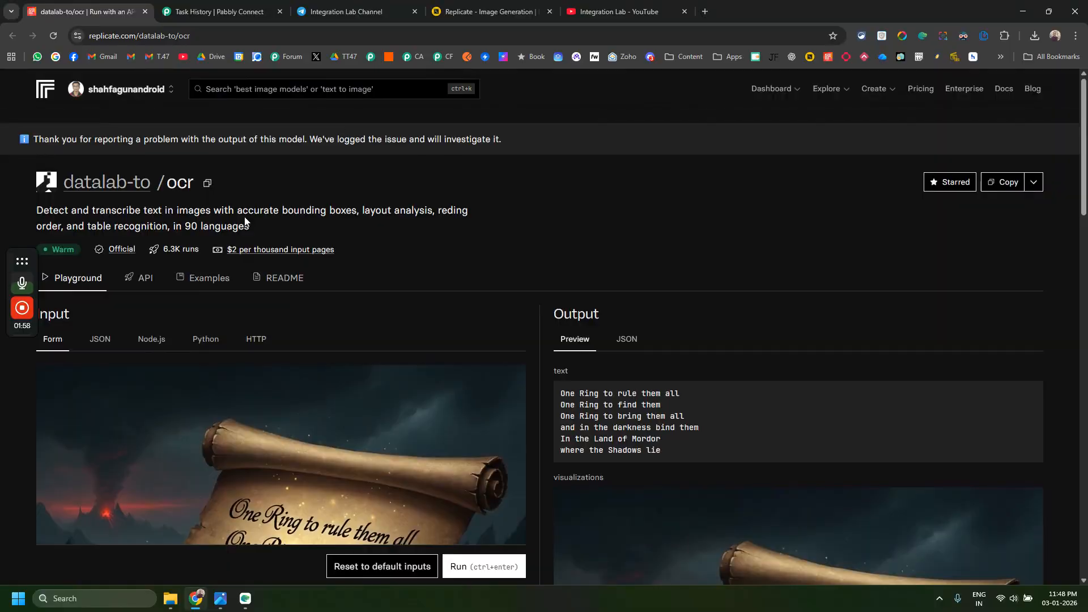
Switch to the Integration Lab Channel in Telegram and look back through today's posts to the SUNOCO receipt photo
left_click(326, 1)
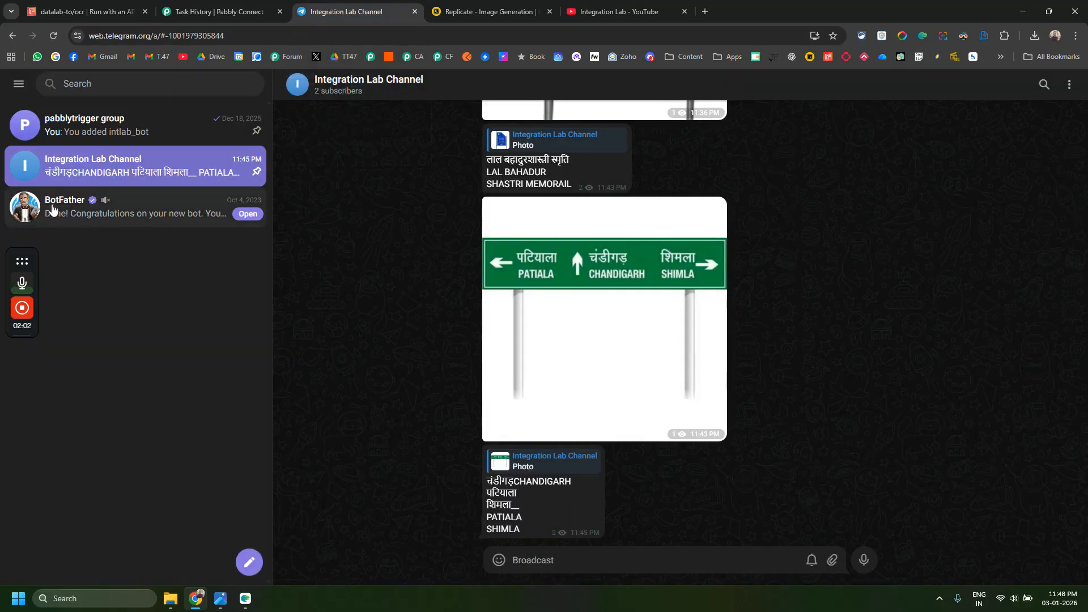
scroll(438, 277, "up", 5)
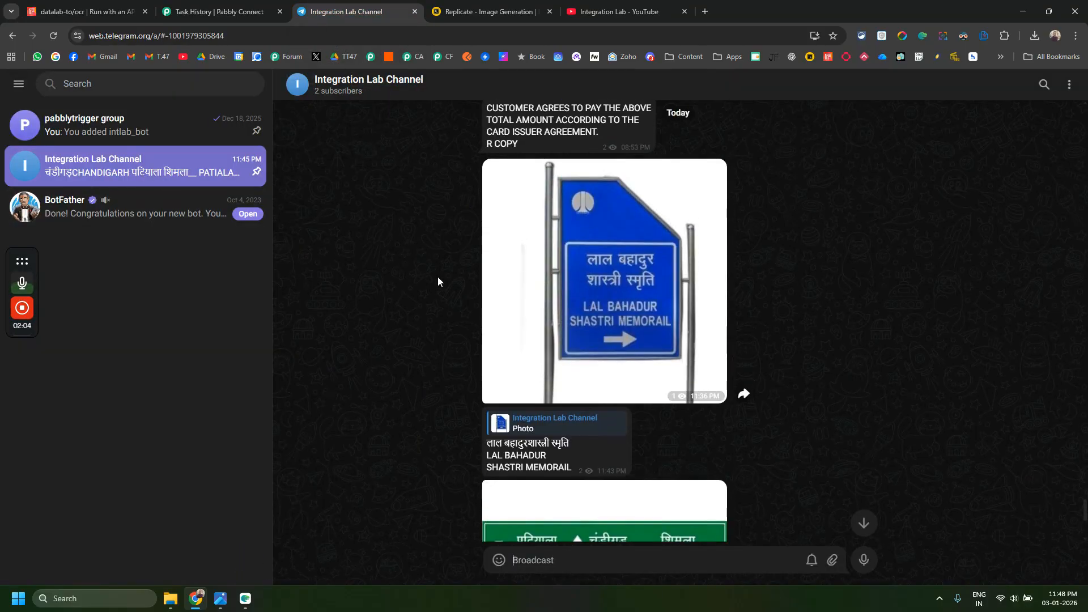
scroll(437, 279, "up", 2)
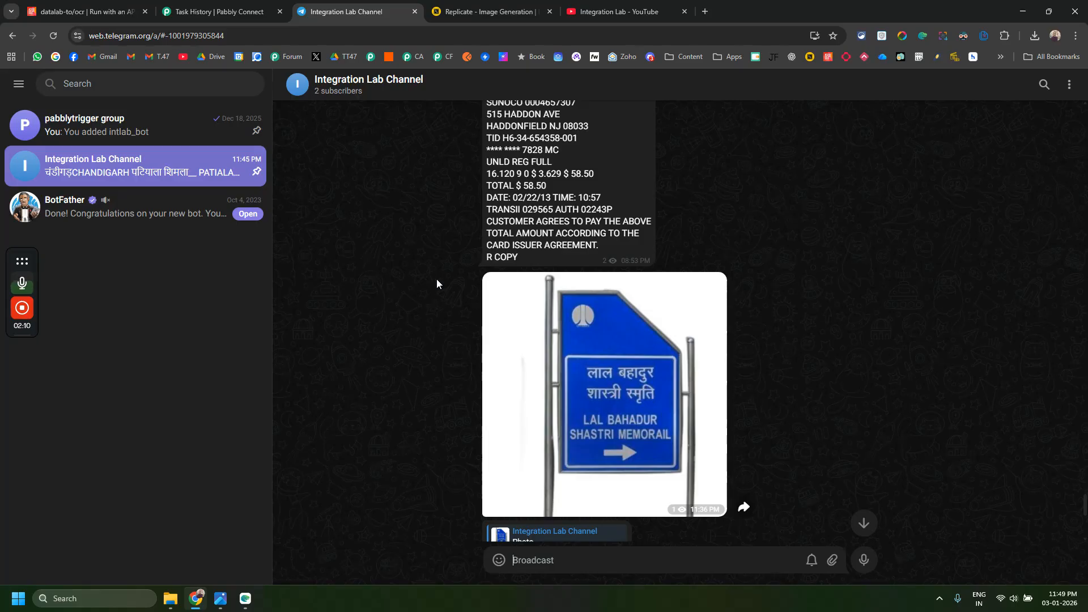
scroll(437, 279, "up", 1)
scroll(437, 283, "up", 2)
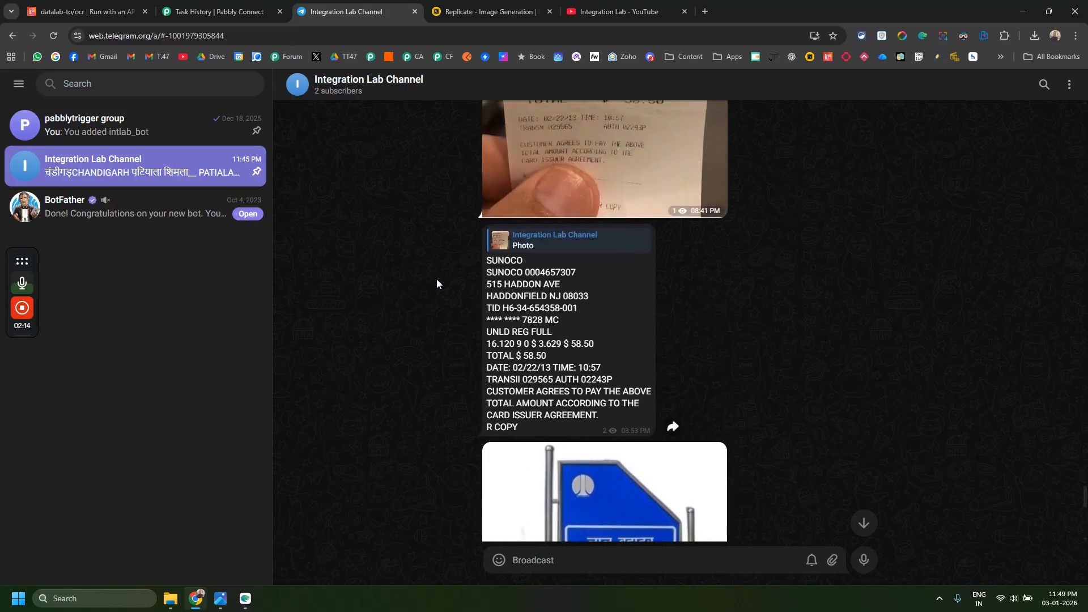
scroll(438, 283, "up", 3)
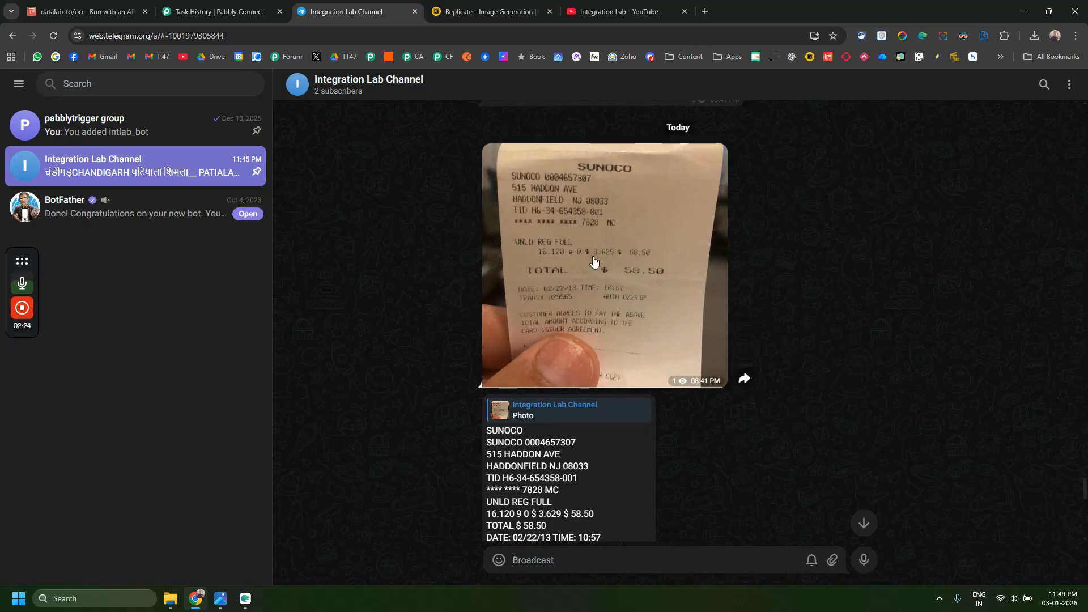
Compare the receipt and road sign photos in the channel with the extracted text posted in reply to each
scroll(584, 292, "down", 2)
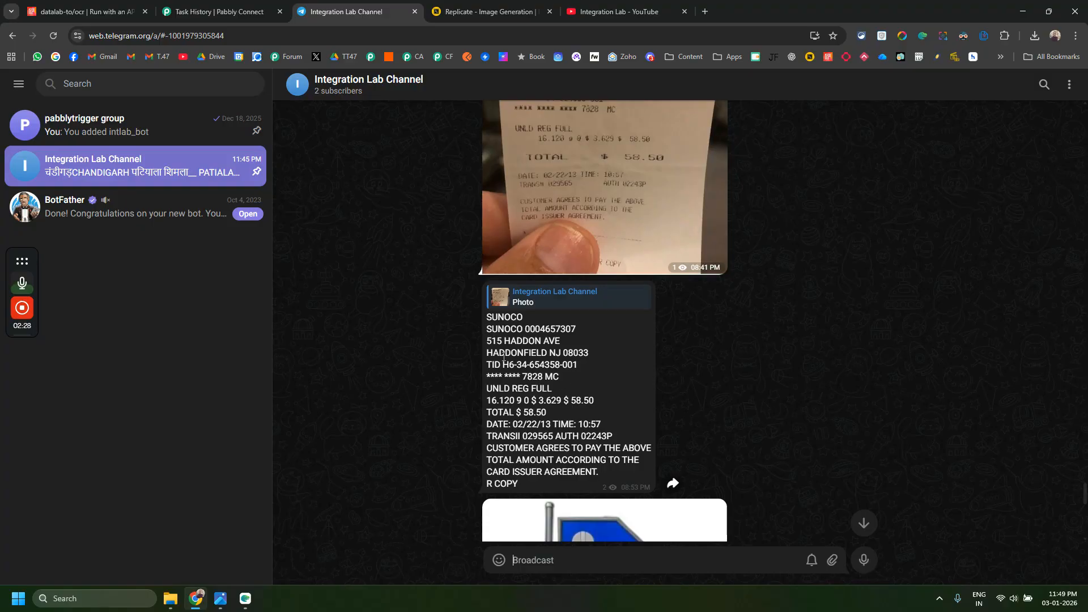
scroll(523, 385, "down", 5)
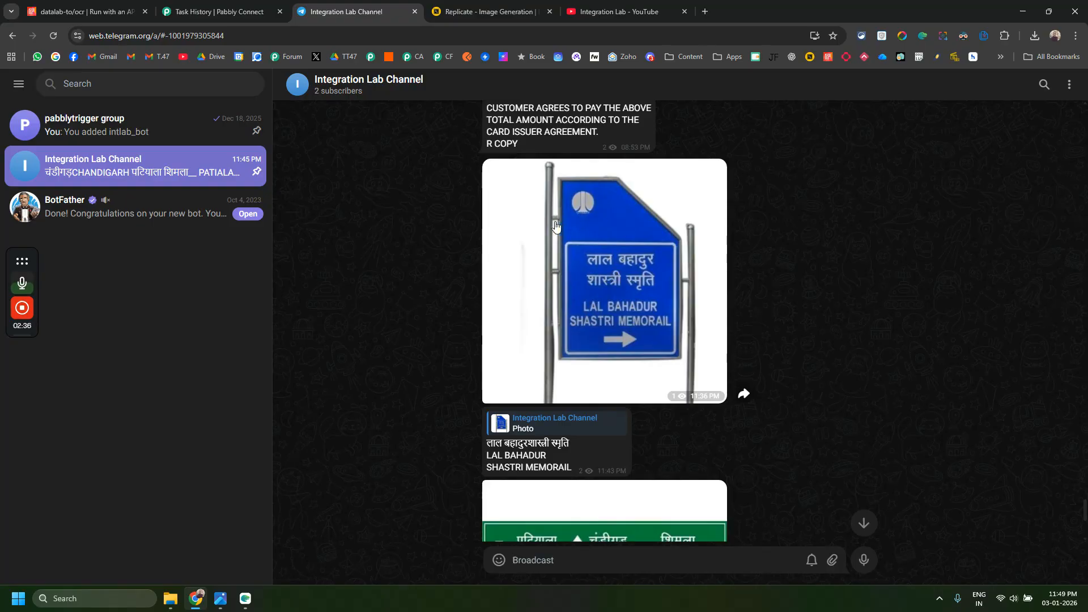
scroll(503, 343, "down", 2)
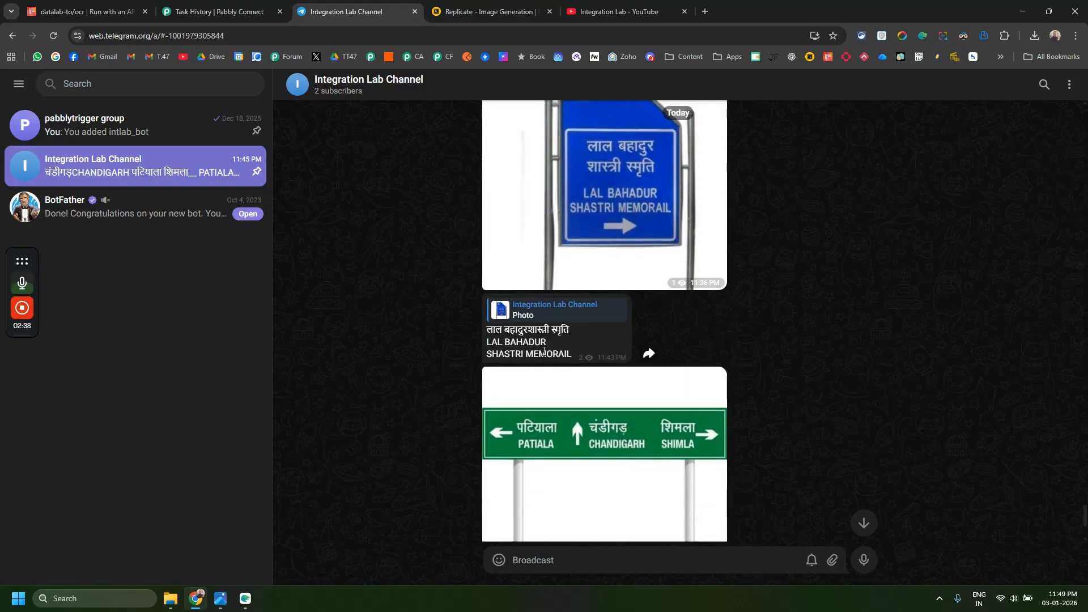
scroll(545, 357, "down", 3)
scroll(496, 345, "up", 4)
scroll(493, 342, "up", 3)
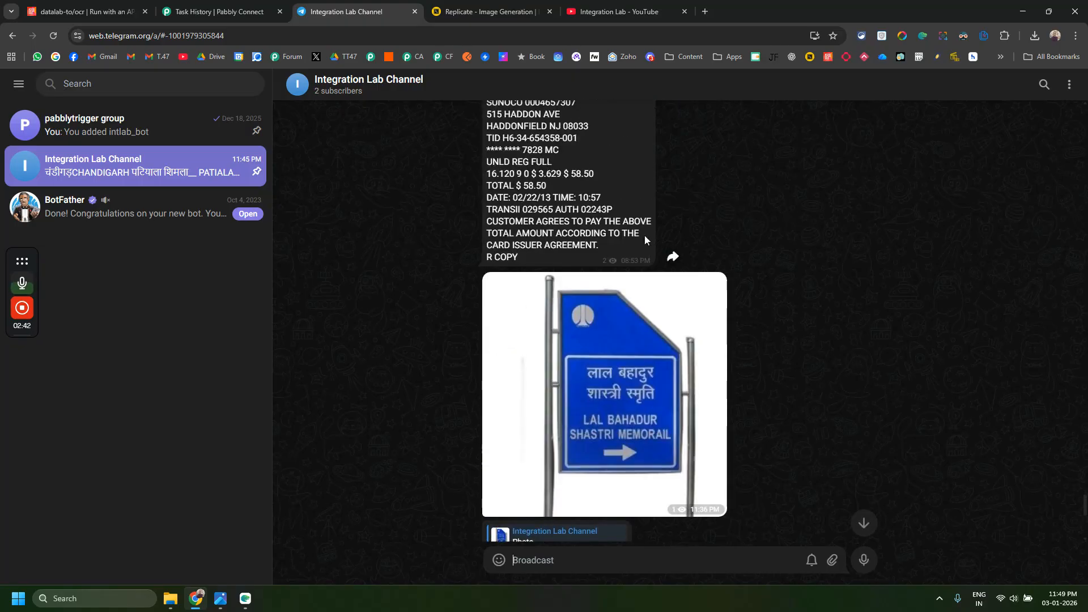
scroll(641, 234, "up", 3)
scroll(577, 257, "up", 2)
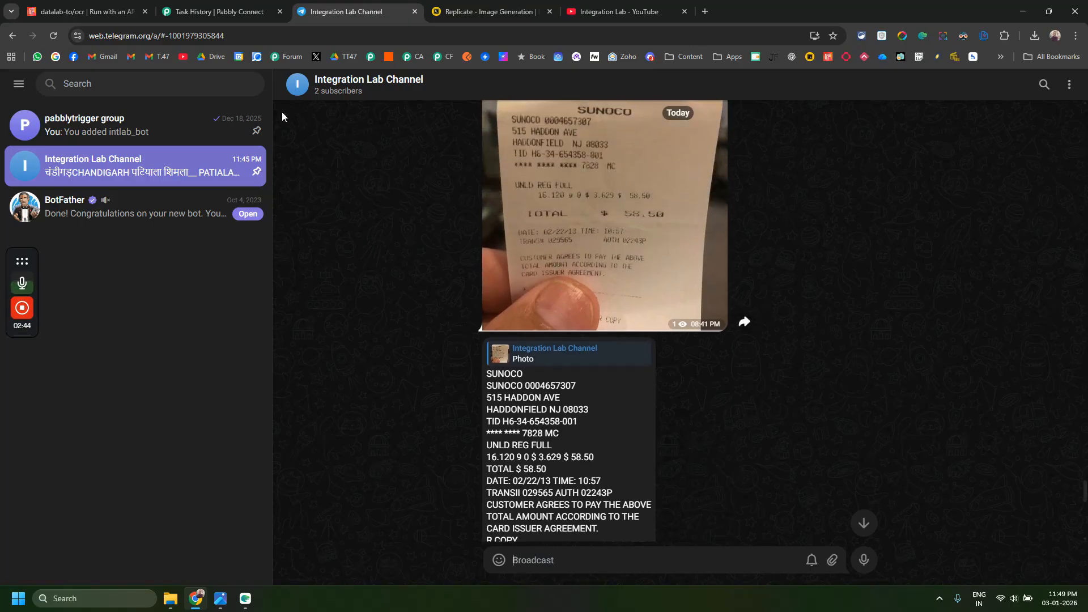
Switch to the Telegram to OCR workflow in Pabbly Connect and inspect the channel_post photo value received by the Telegram Bot trigger
left_click(217, 19)
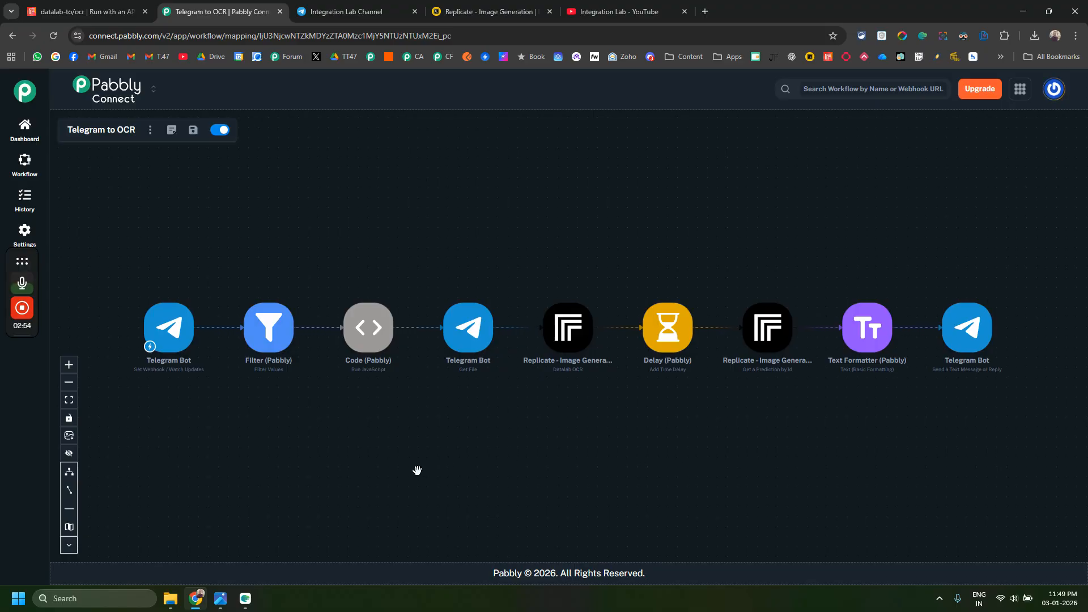
left_click(168, 331)
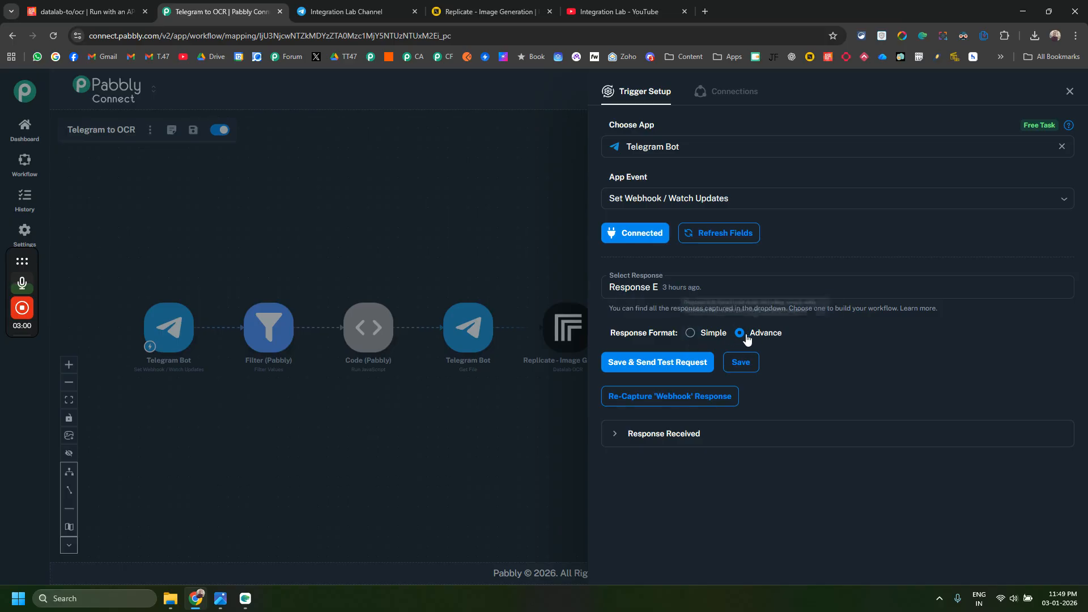
left_click(612, 436)
scroll(735, 335, "down", 3)
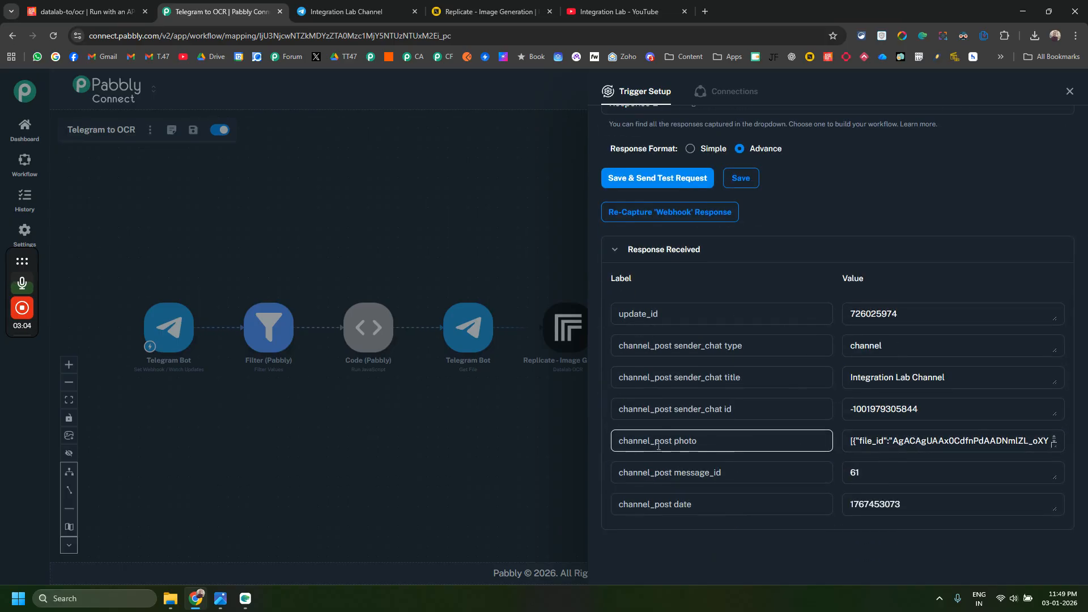
left_click(848, 443)
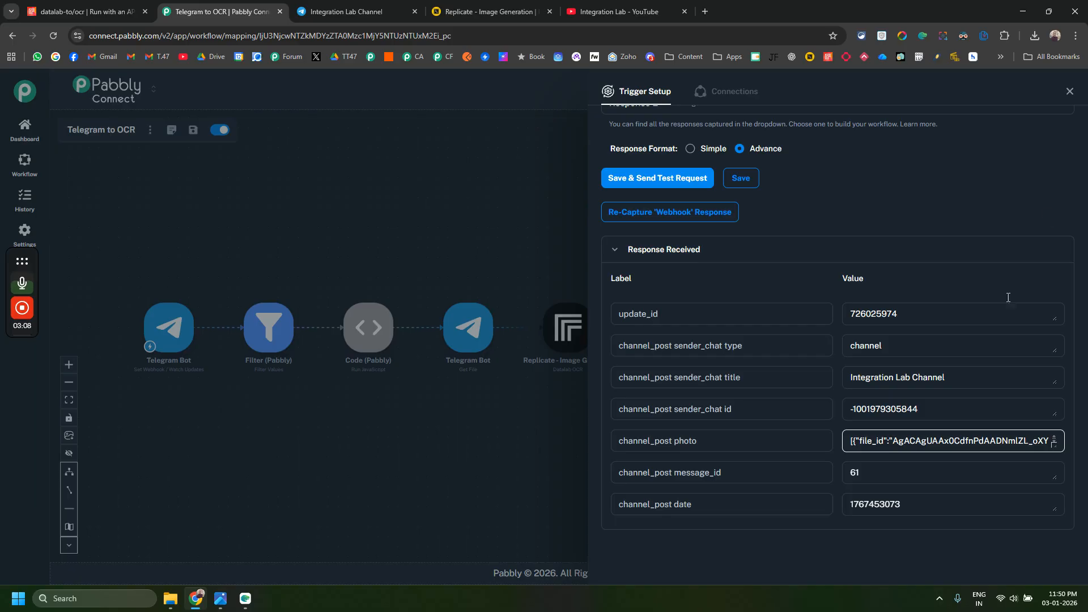
left_click(1070, 91)
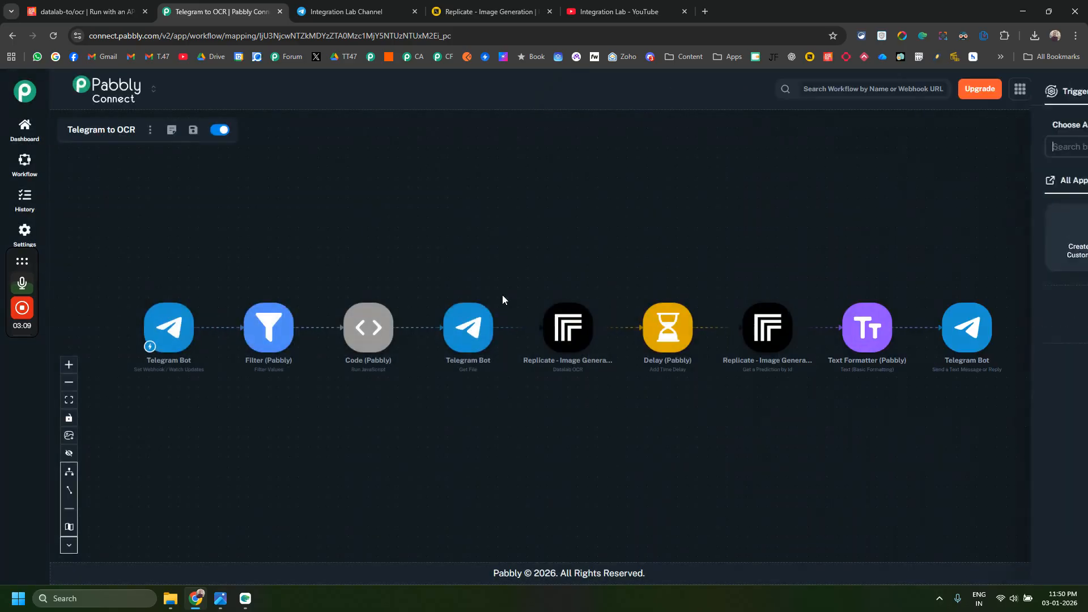
Review the Filter step's settings and the Code step's JavaScript that picks the highest-resolution image from the channel_post photo array
left_click(261, 329)
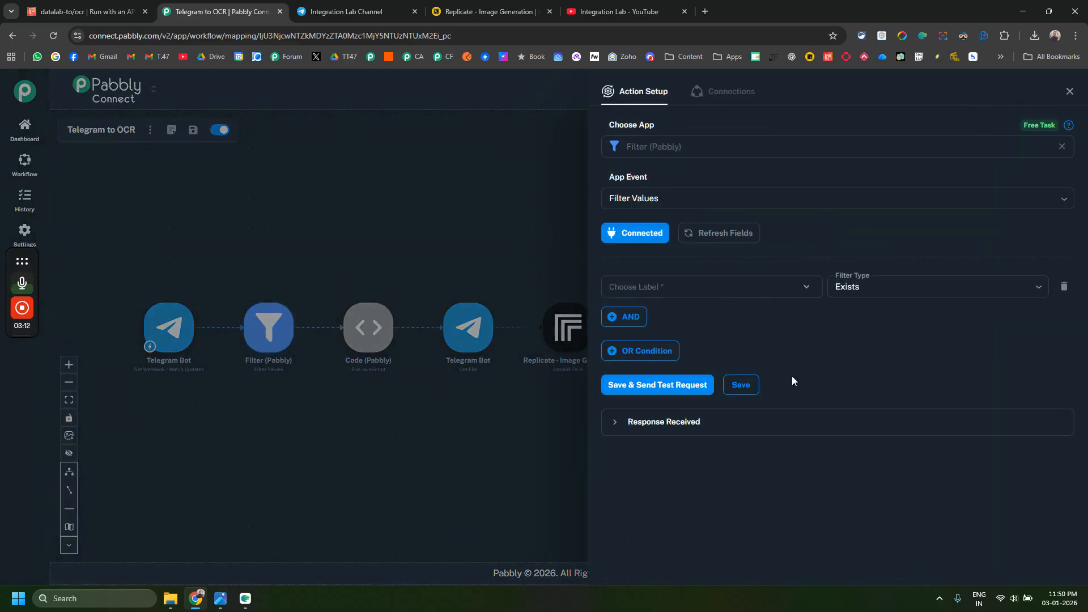
left_click(1069, 92)
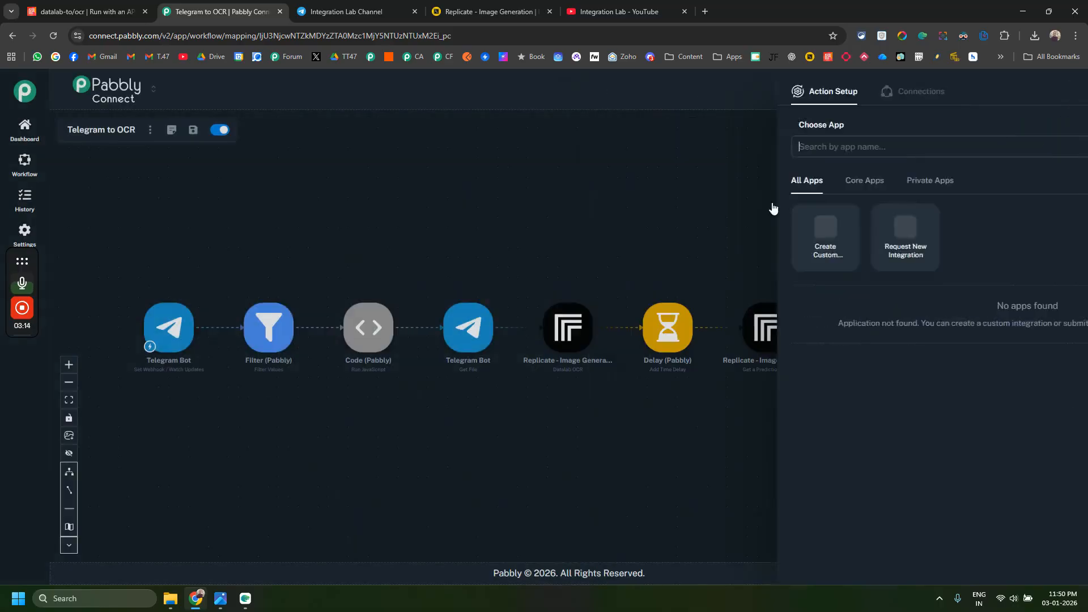
left_click(359, 332)
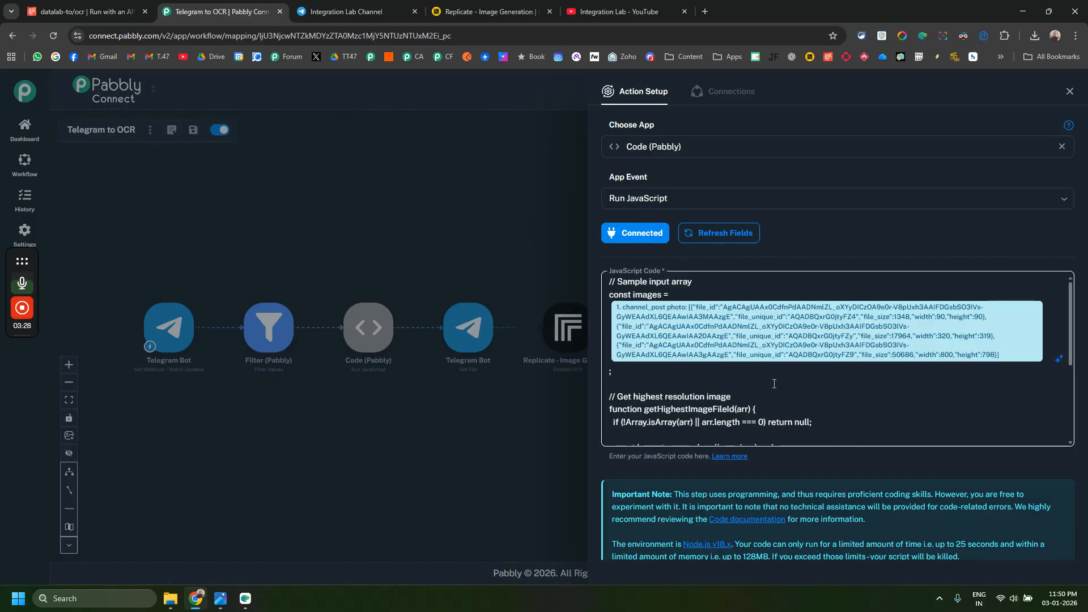
scroll(760, 383, "down", 3)
scroll(728, 375, "up", 3)
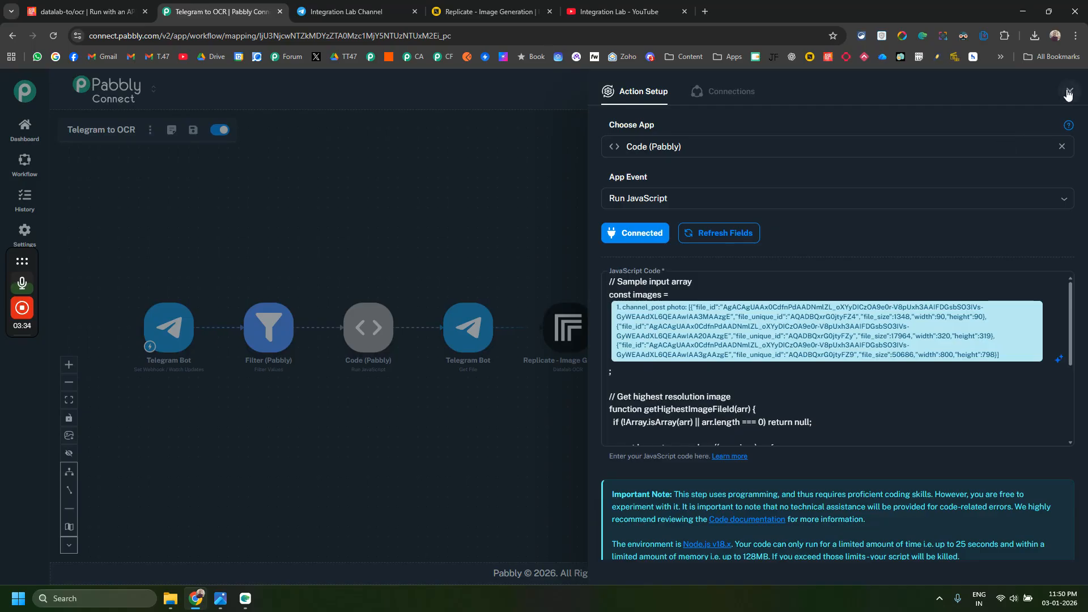
left_click(1069, 92)
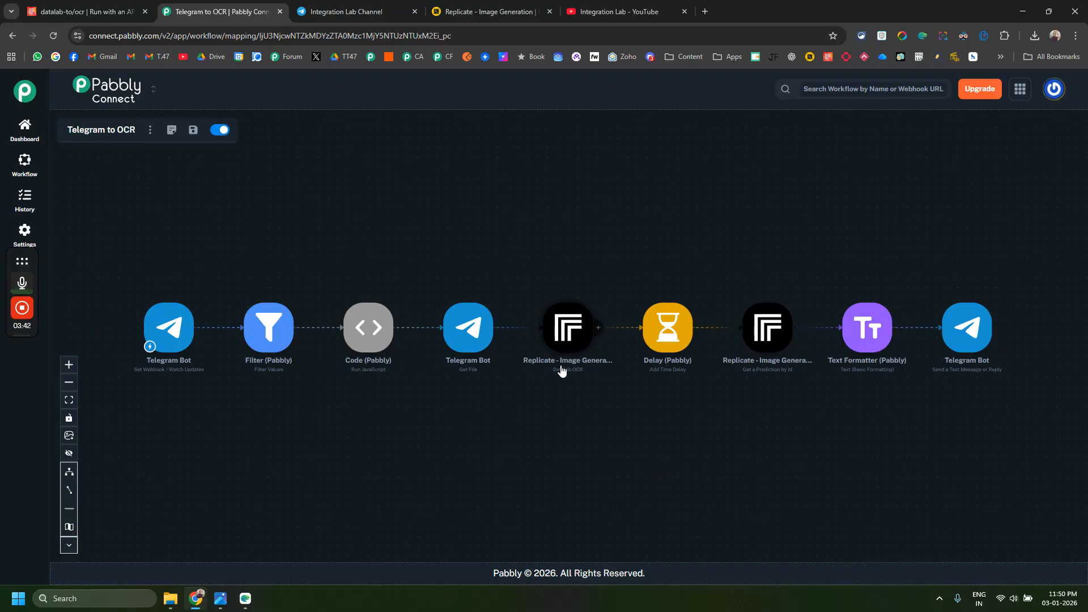
Look at the Replicate – Image Generation store page, and return to the workflow to inspect the Code step's output value
left_click(492, 11)
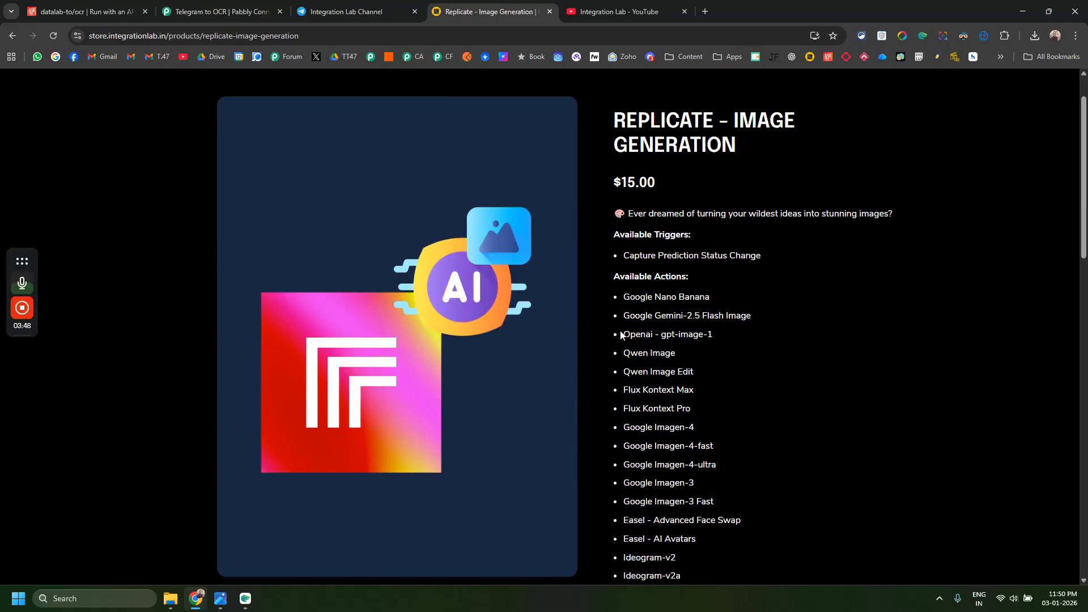
left_click(216, 12)
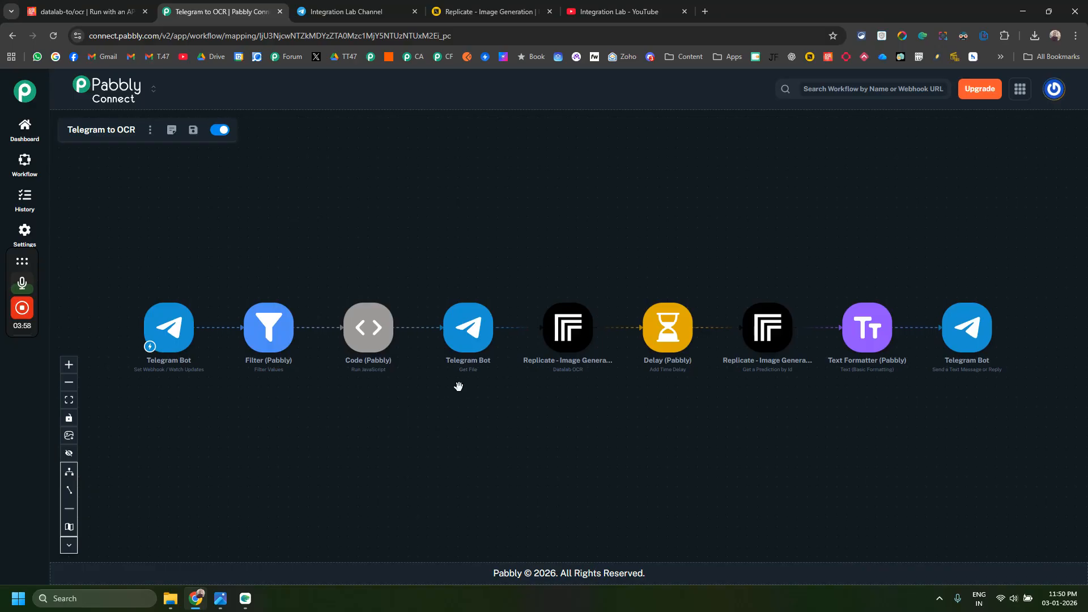
left_click(366, 329)
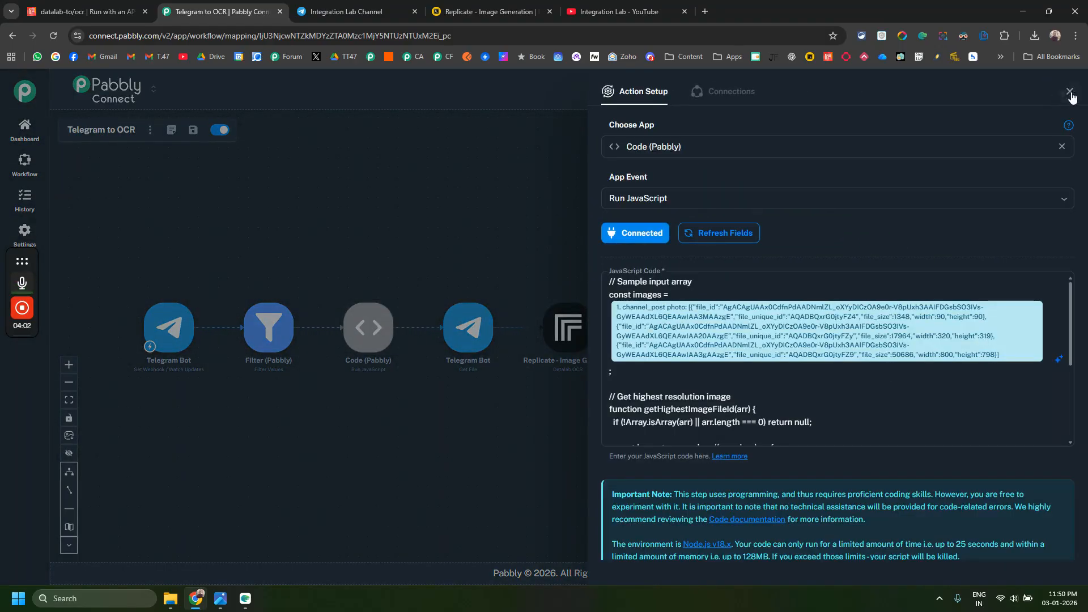
scroll(907, 397, "down", 10)
scroll(992, 460, "down", 1)
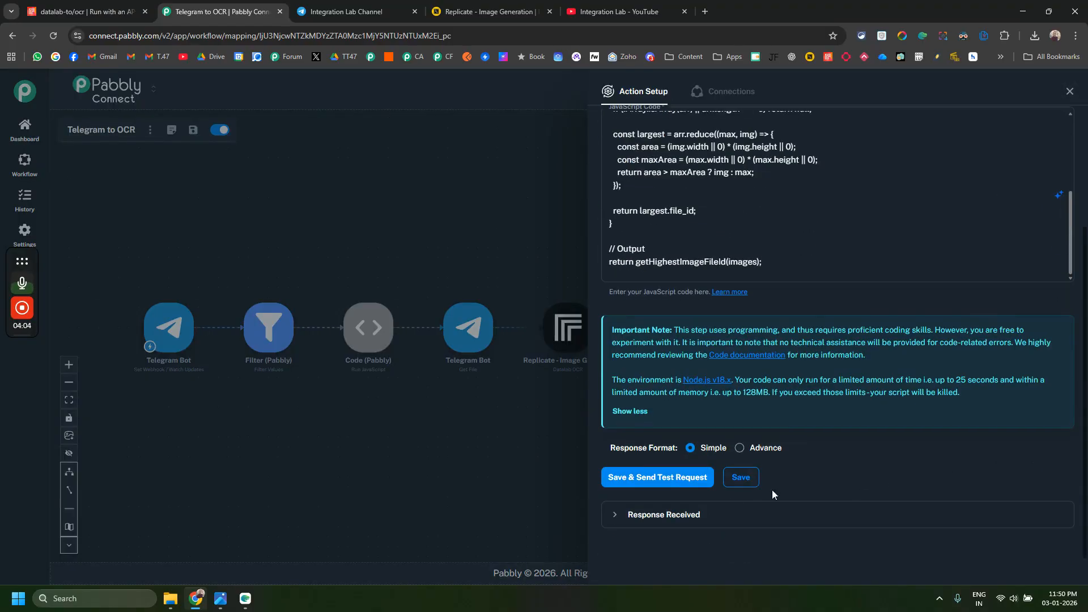
left_click(688, 513)
scroll(763, 471, "down", 2)
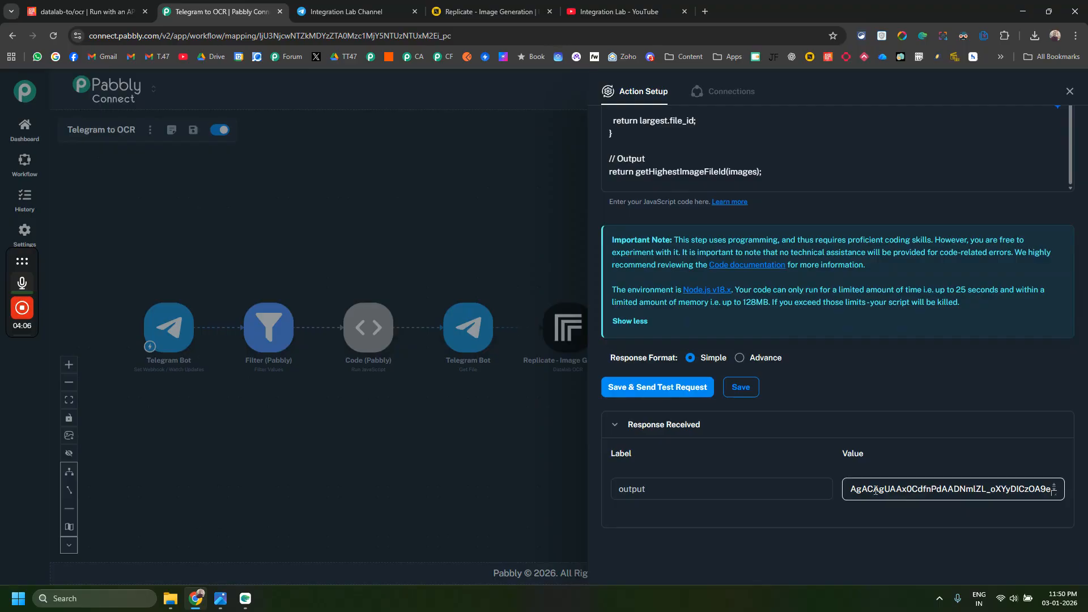
left_click_drag(1052, 493, 1056, 558)
left_click(1071, 91)
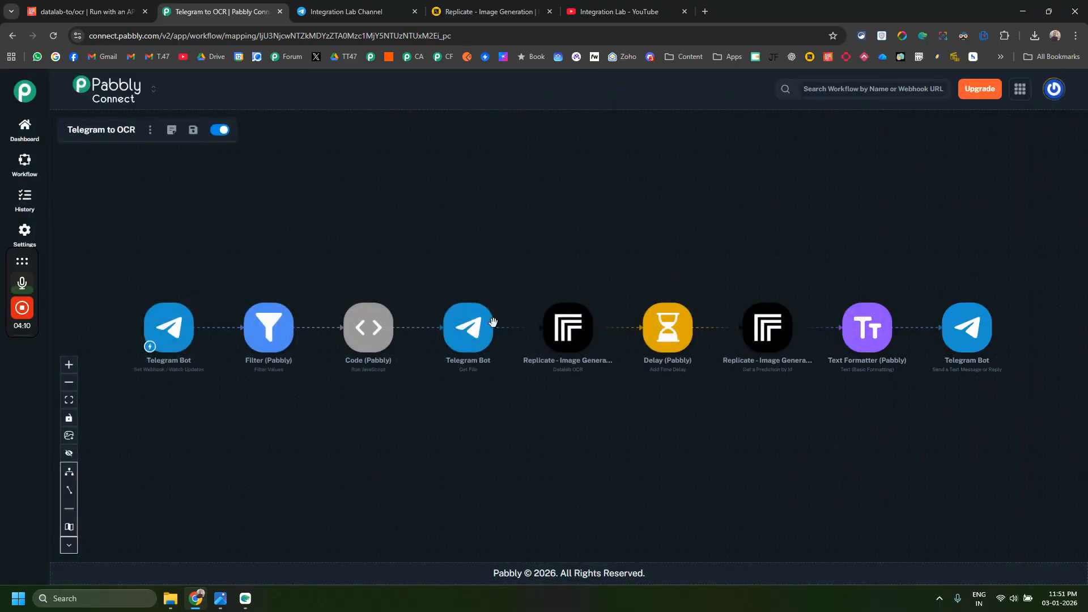
Check the File ID mapping in the Telegram Bot Get File step and the inputs of the Datalab OCR step
left_click(467, 321)
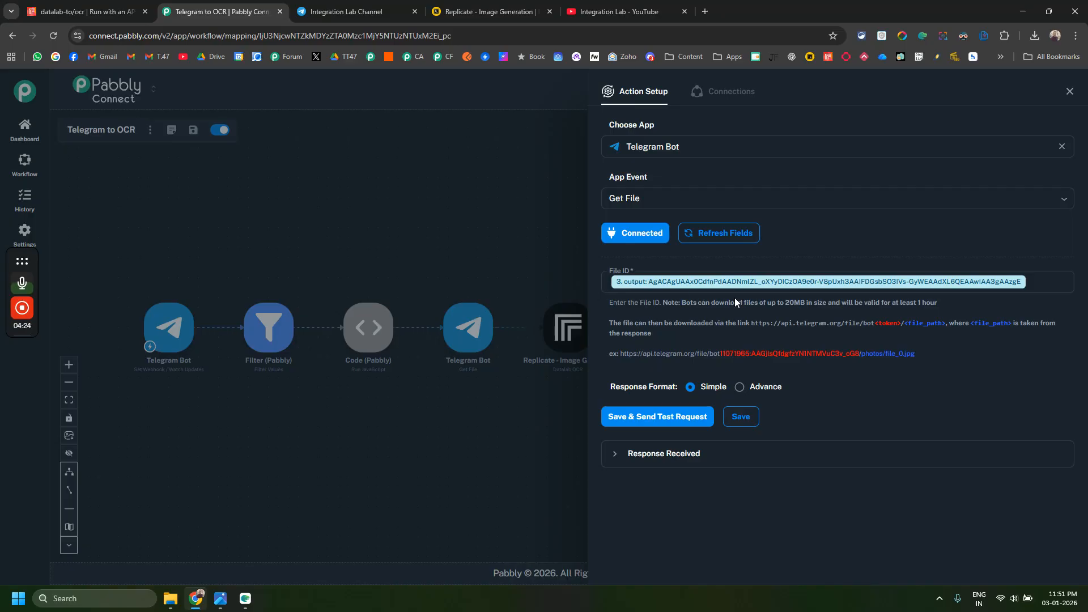
left_click(1070, 92)
left_click(565, 320)
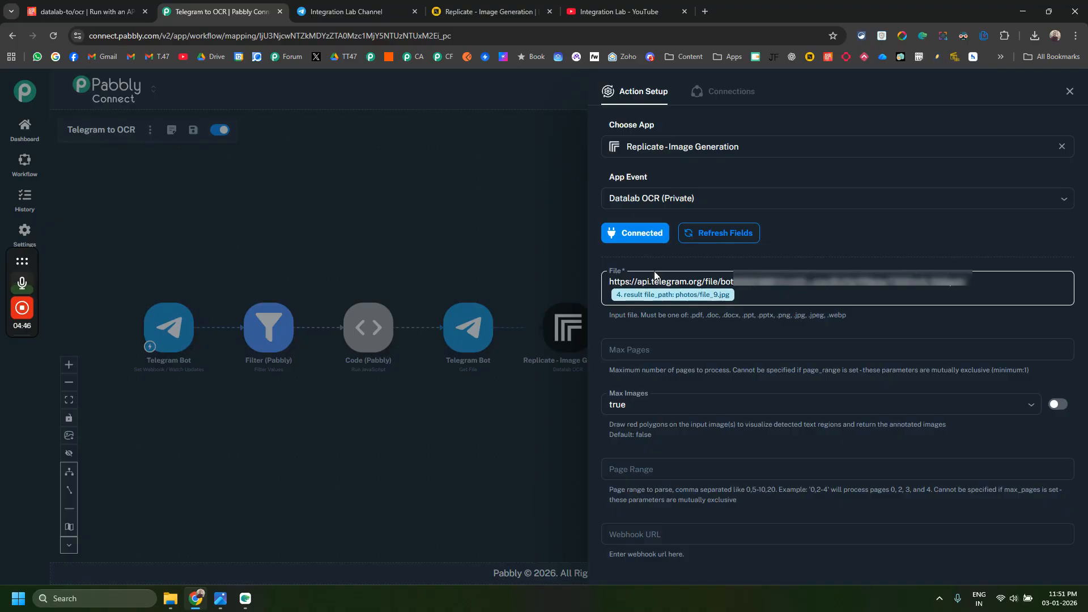
left_click(700, 303)
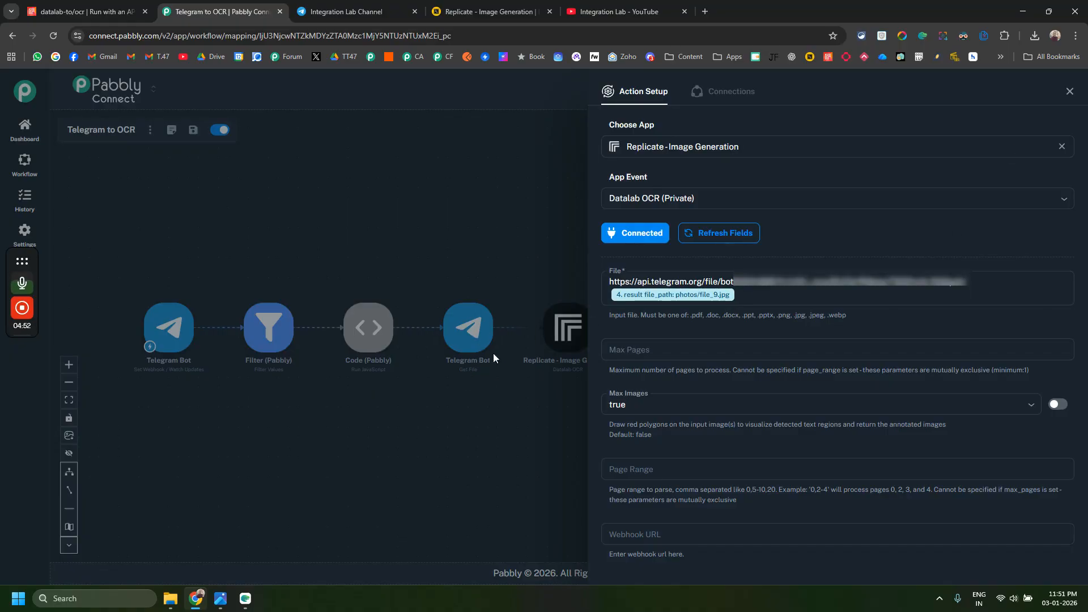
scroll(708, 374, "down", 5)
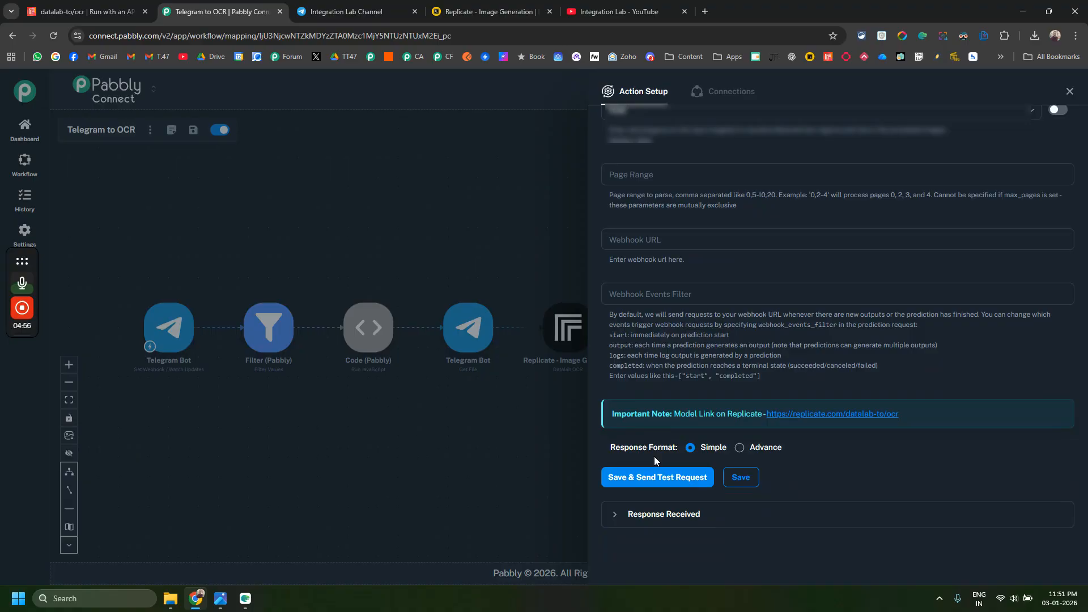
Inspect the Datalab OCR step's received response, focusing on the urls get value
left_click(650, 514)
scroll(699, 463, "down", 3)
scroll(953, 425, "down", 5)
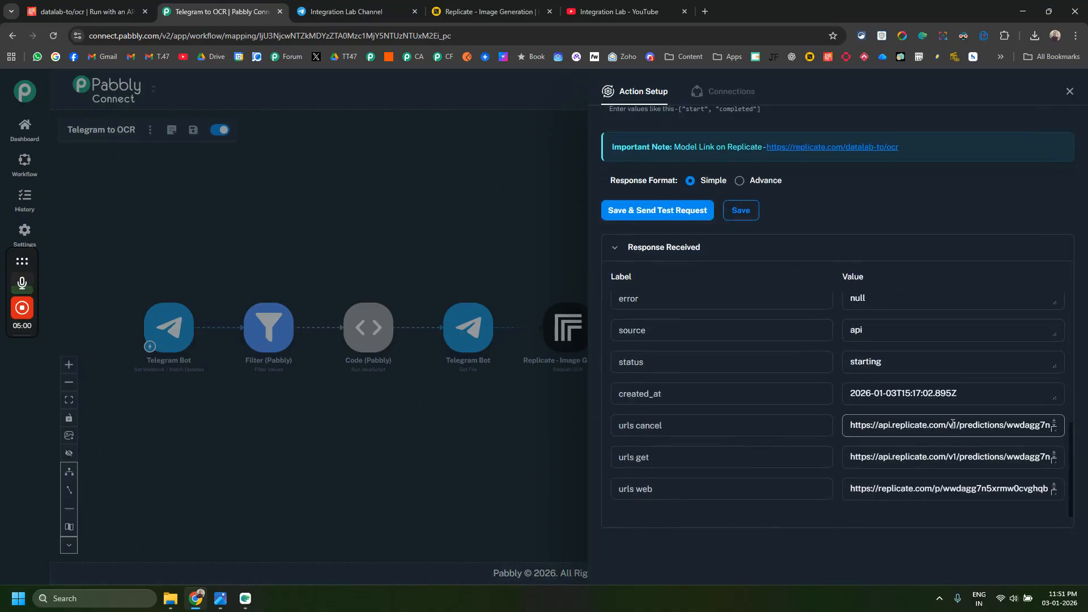
triple_click(701, 457)
triple_click(915, 458)
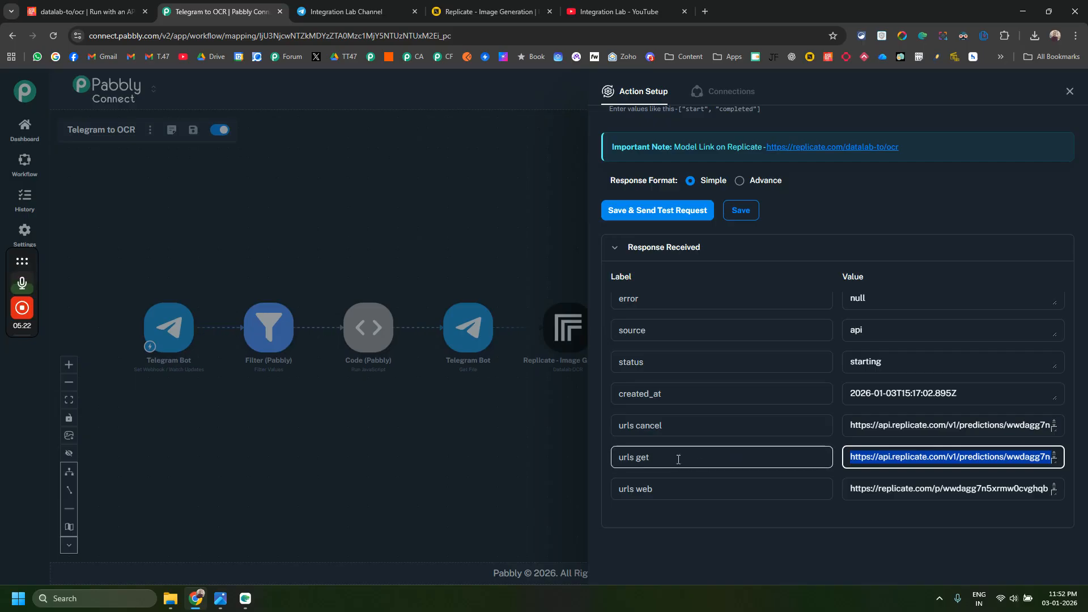
triple_click(885, 458)
left_click(1071, 92)
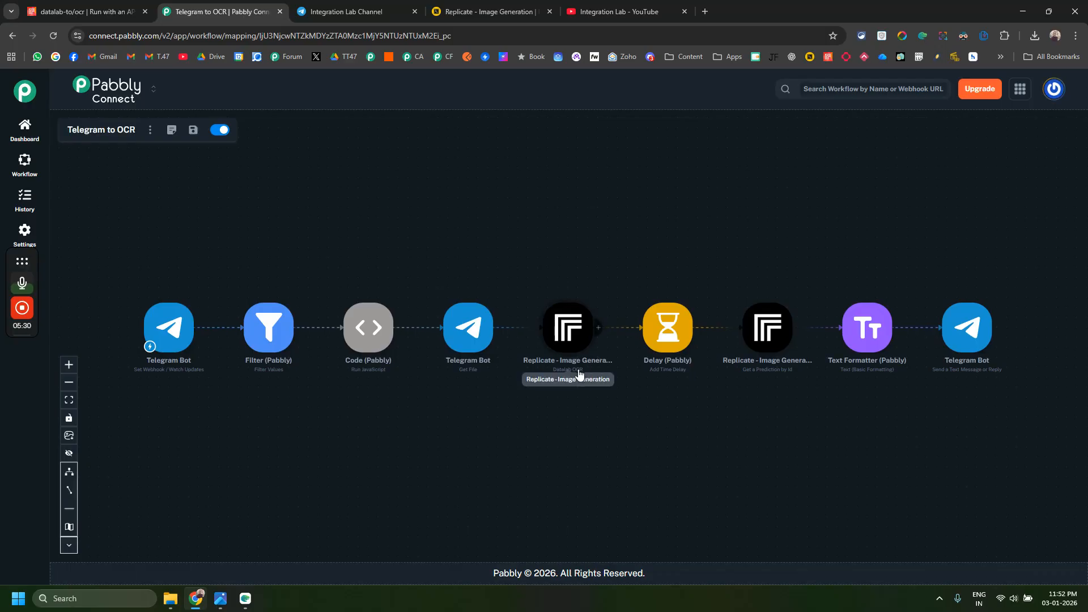
Review the Delay step's time settings and the Get Prediction URL mapping in the Get a Prediction by Id step
left_click(658, 319)
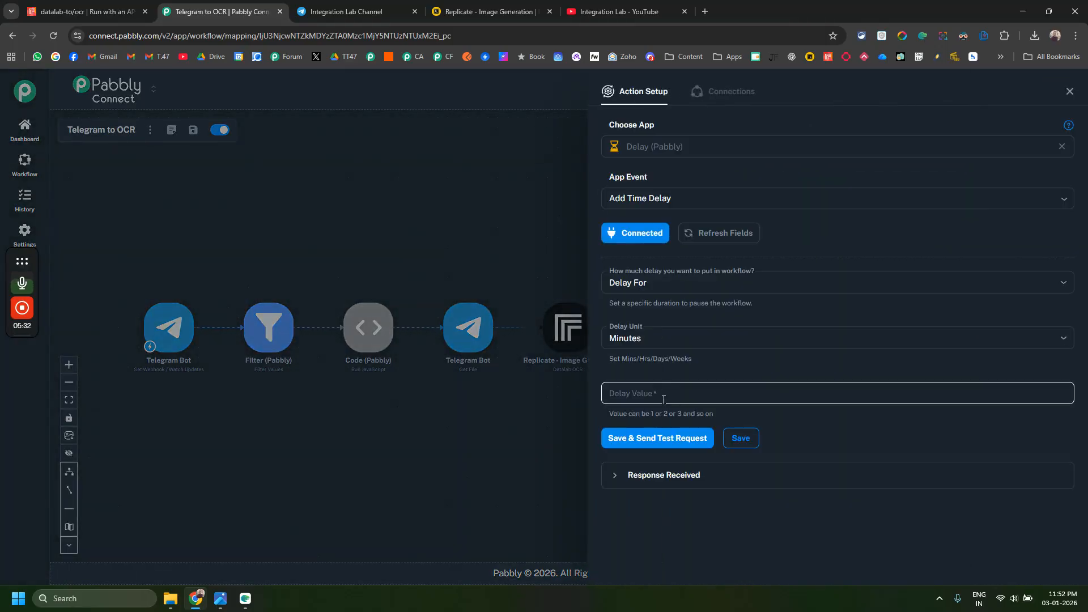
left_click(1070, 91)
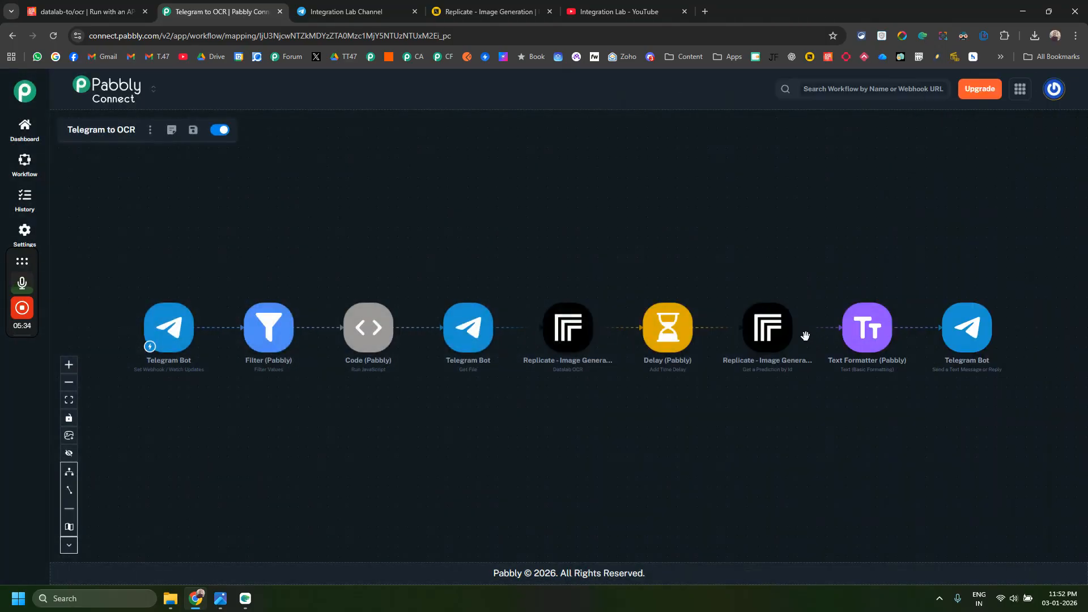
left_click(776, 329)
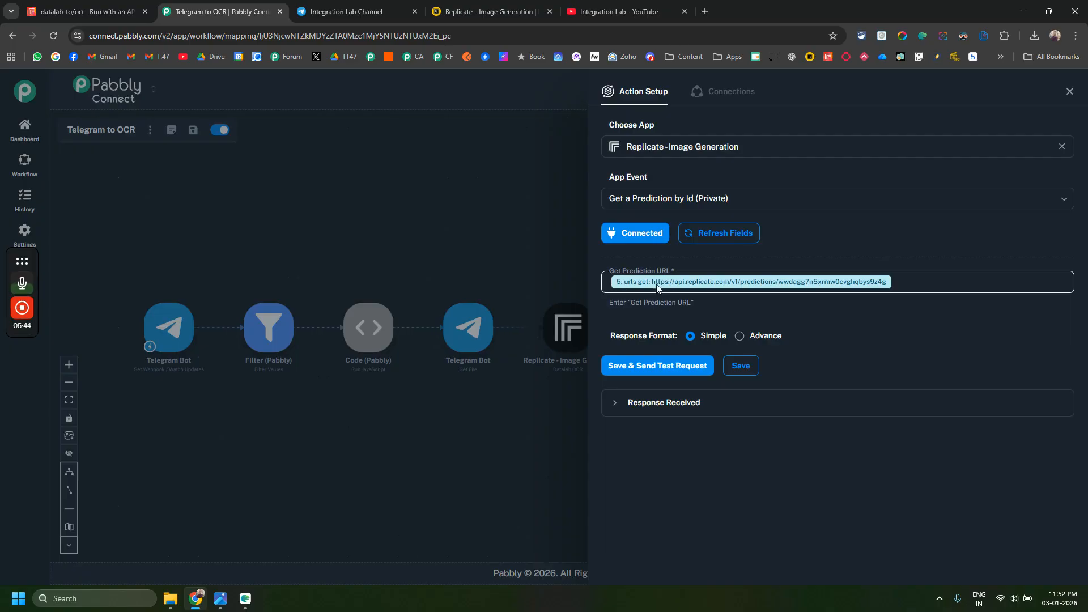
Inspect the prediction response and enlarge its output text value to read the full text extracted from the receipt
left_click(625, 404)
scroll(822, 397, "down", 7)
scroll(896, 401, "up", 2)
scroll(903, 432, "down", 2)
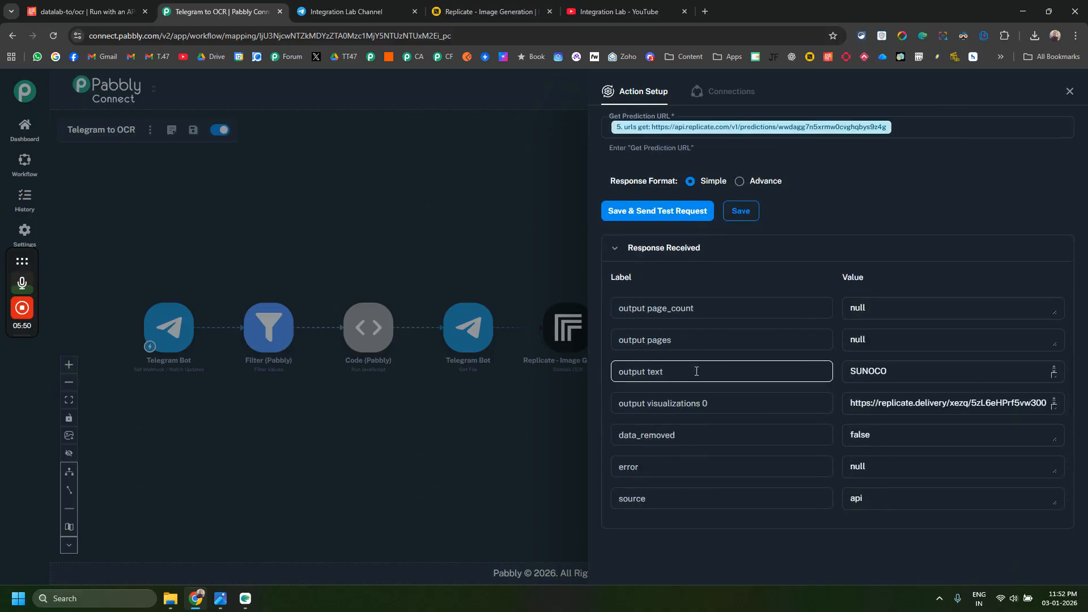
left_click_drag(695, 372, 584, 373)
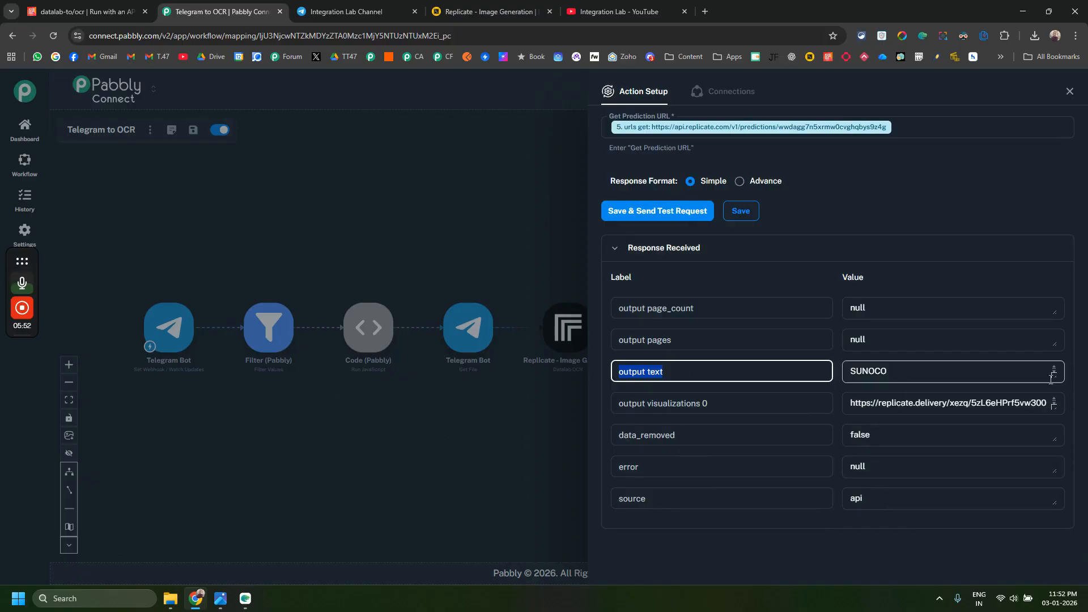
left_click_drag(1054, 374, 1055, 513)
scroll(952, 442, "down", 3)
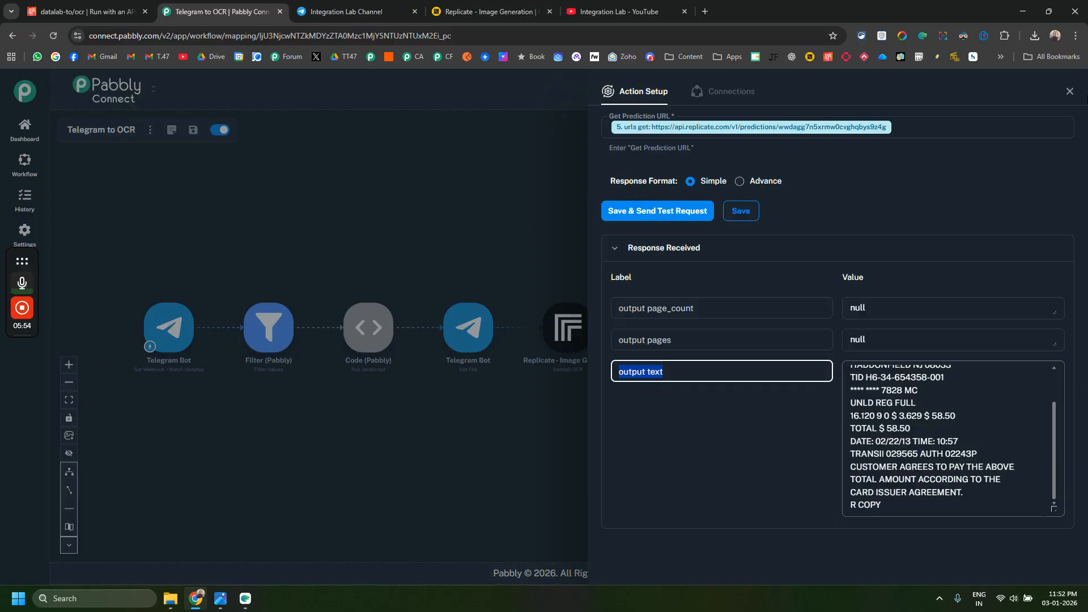
left_click(1069, 91)
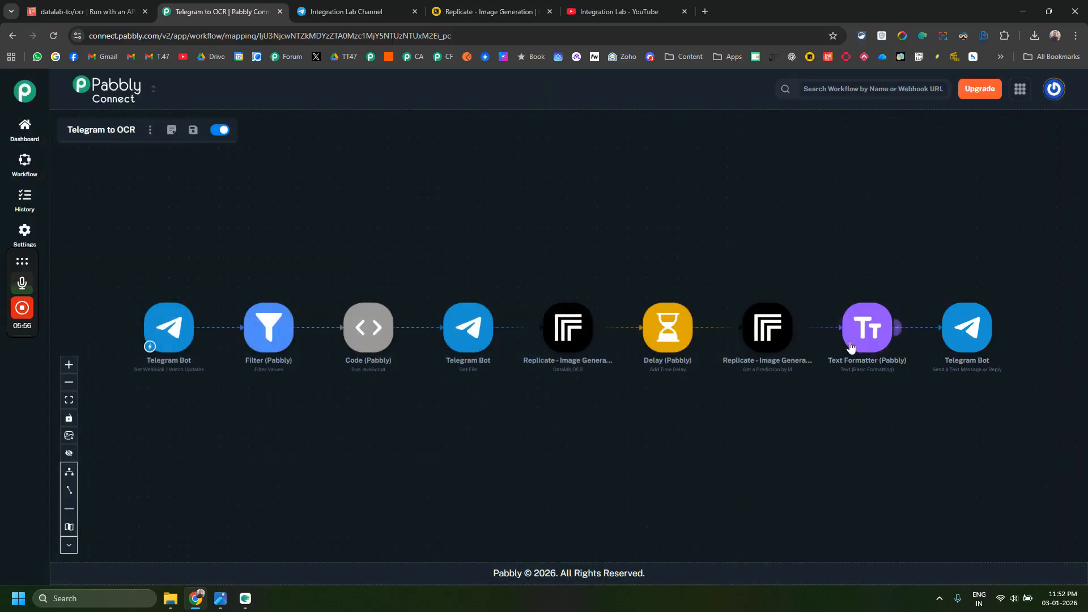
Review the Text Formatter's mapped string and Remove HTML Tags transform, and open the Send a Text Message or Reply step
left_click(866, 325)
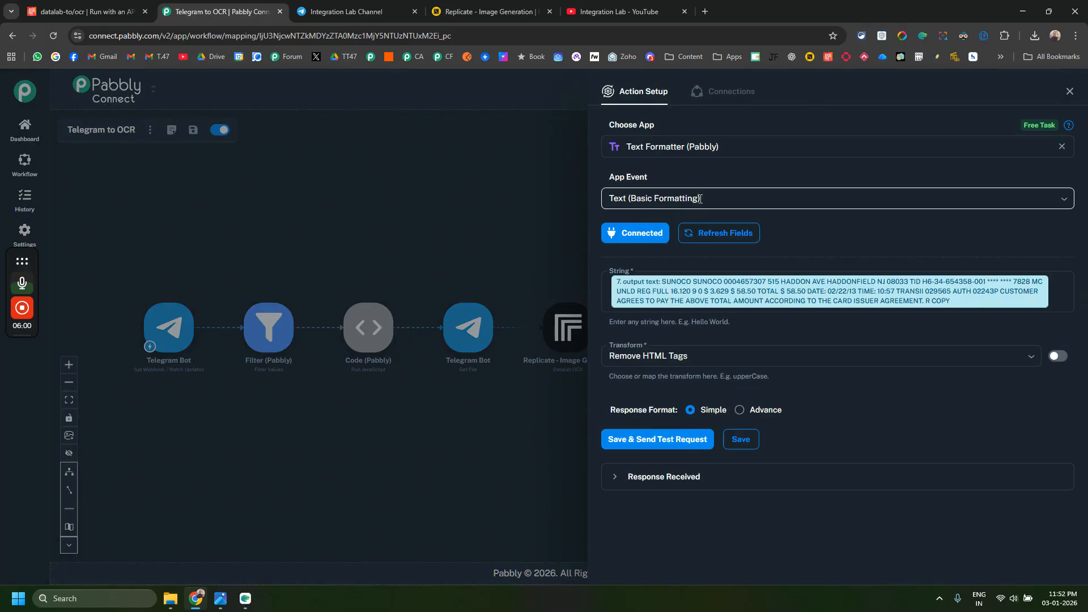
left_click(1069, 91)
left_click(968, 330)
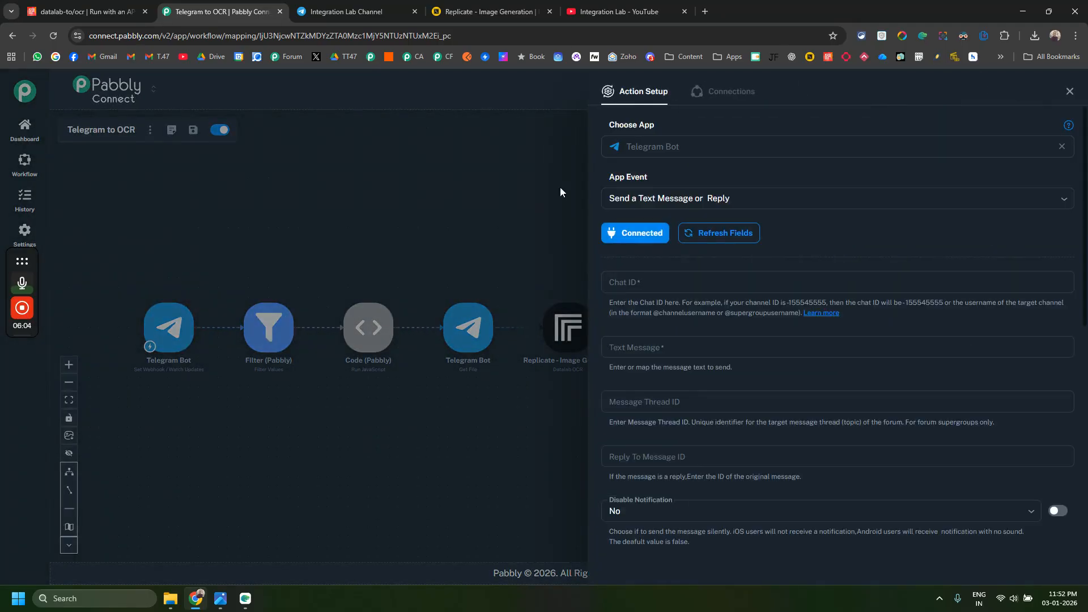
scroll(750, 267, "down", 4)
Switch to the Integration Lab Channel in Telegram and check the extracted text posted in reply to the SUNOCO receipt photo
left_click(346, 12)
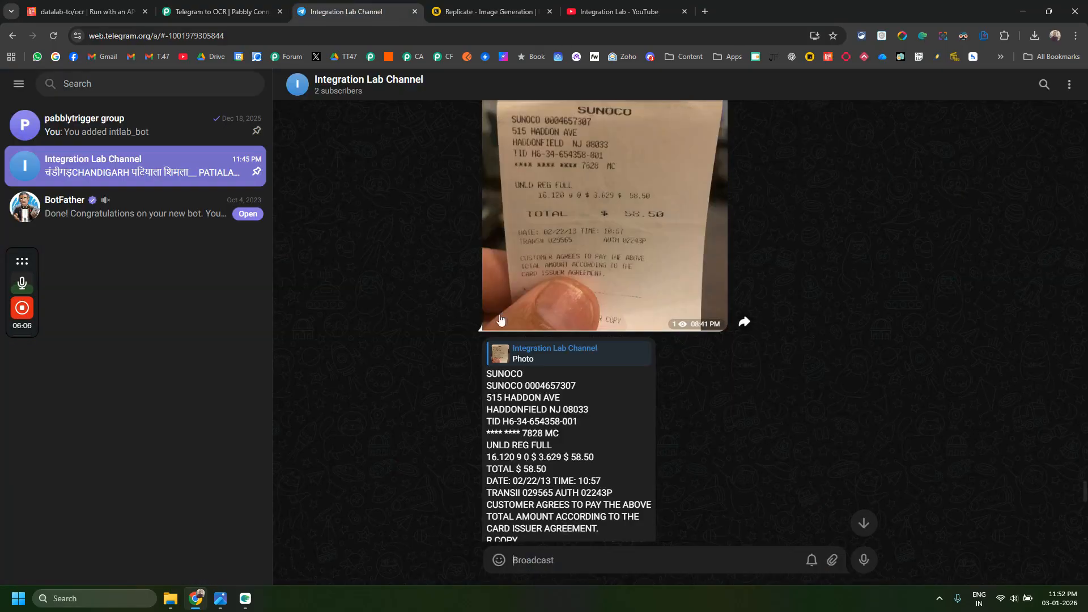
scroll(589, 332, "down", 1)
scroll(566, 249, "up", 1)
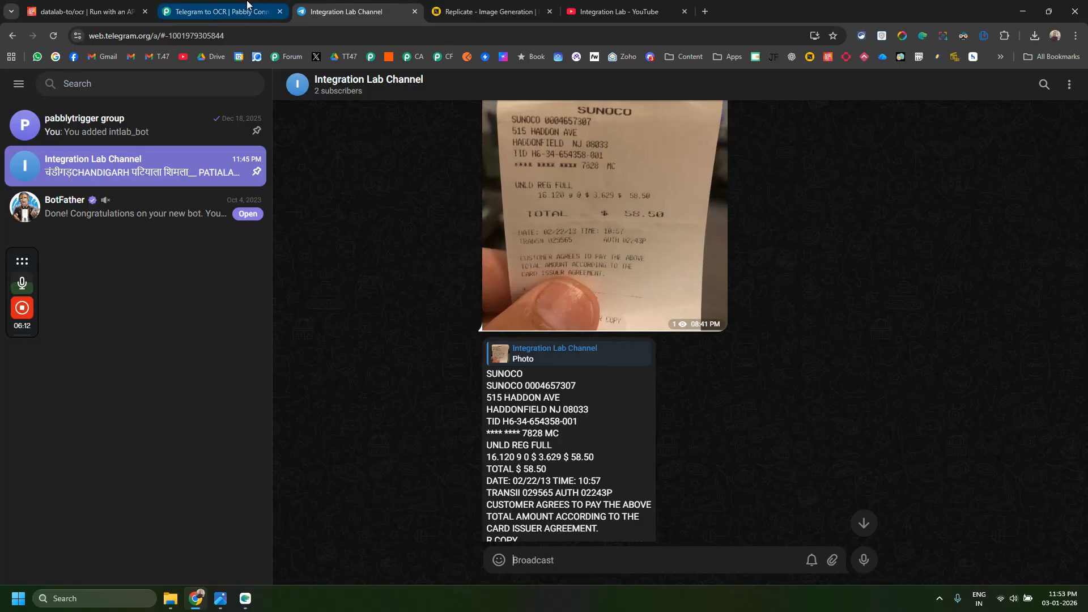
Switch back to Pabbly Connect and check the reply step's Chat ID, Text Message, Reply To Message ID and Parse Mode settings
left_click(221, 12)
scroll(710, 312, "down", 5)
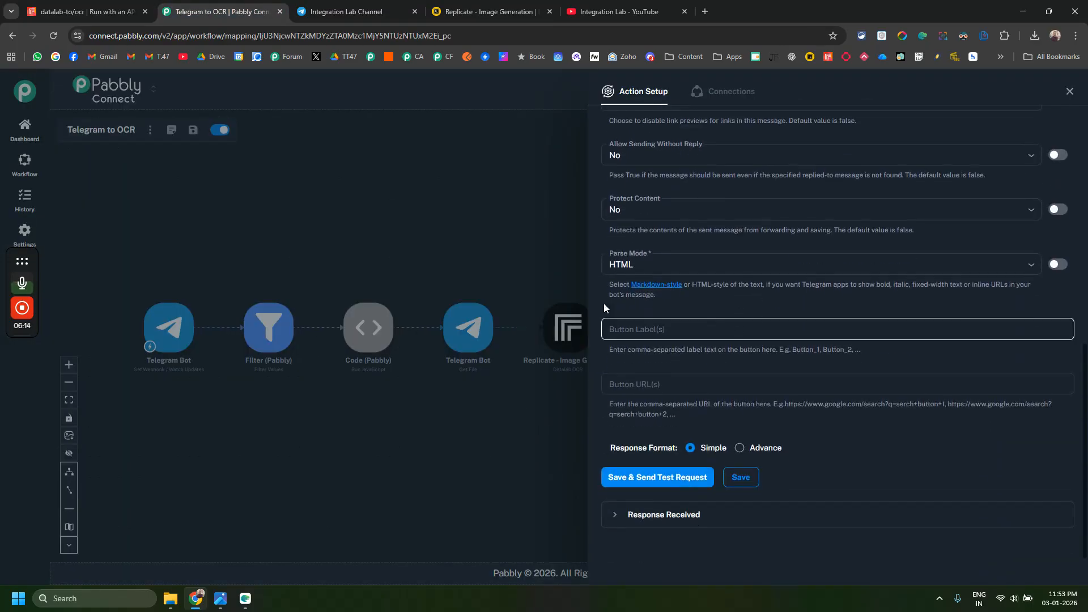
scroll(630, 249, "up", 6)
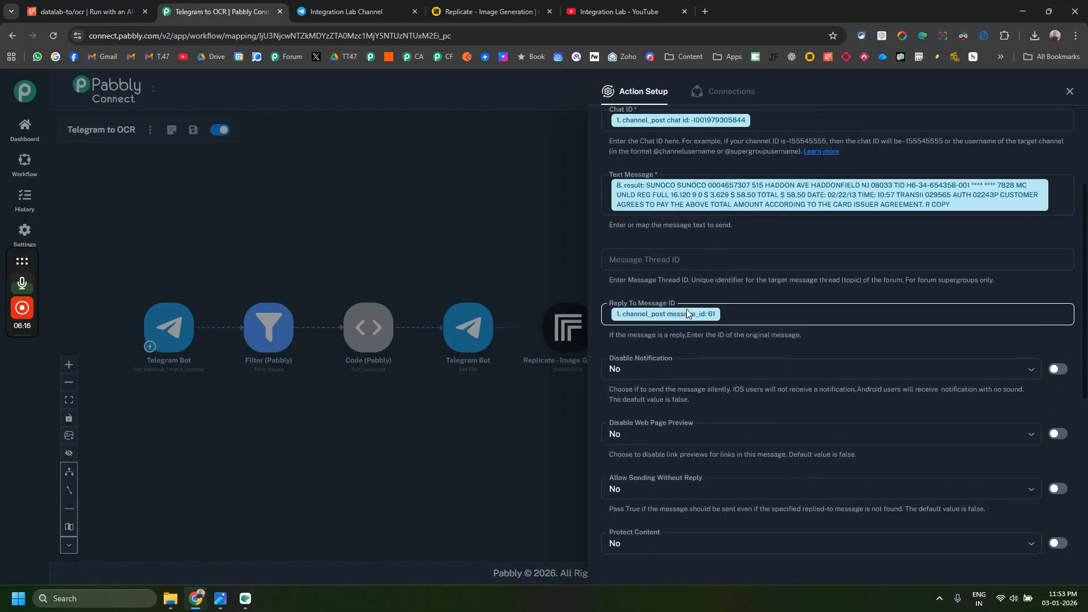
scroll(675, 202, "up", 2)
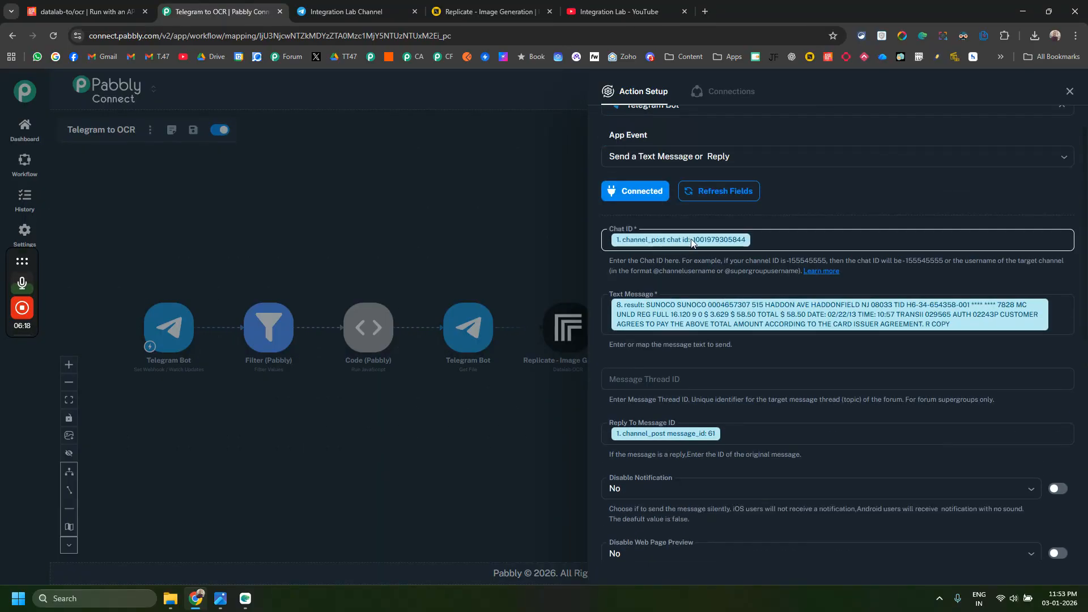
scroll(714, 272, "down", 8)
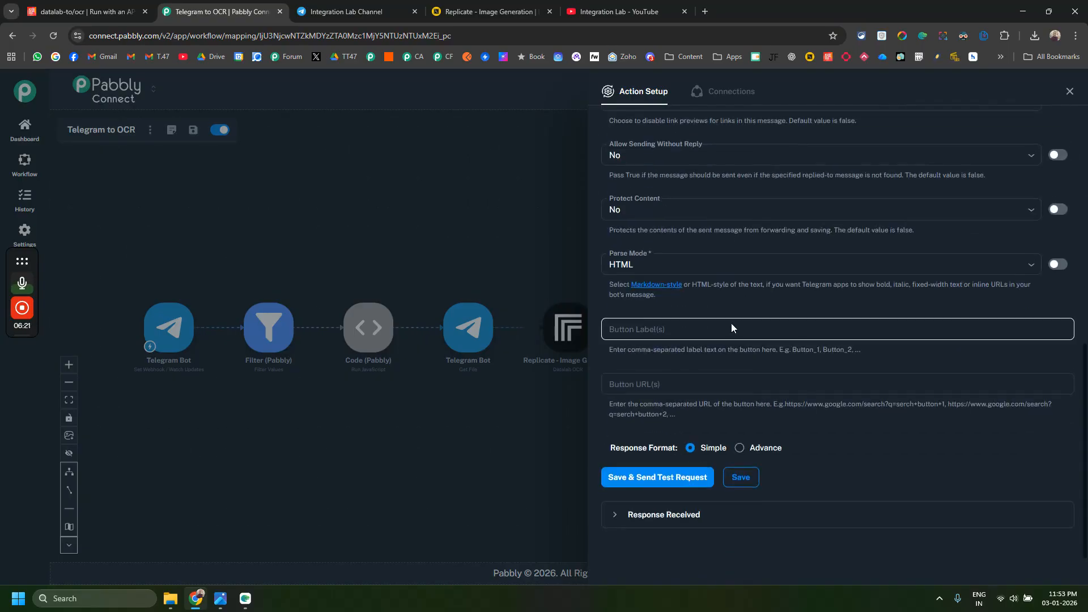
Examine the Send a Text Message or Reply step's received response and close the step
left_click(614, 516)
scroll(743, 410, "down", 6)
scroll(824, 391, "up", 5)
scroll(892, 397, "down", 1)
scroll(891, 396, "down", 10)
scroll(825, 396, "up", 9)
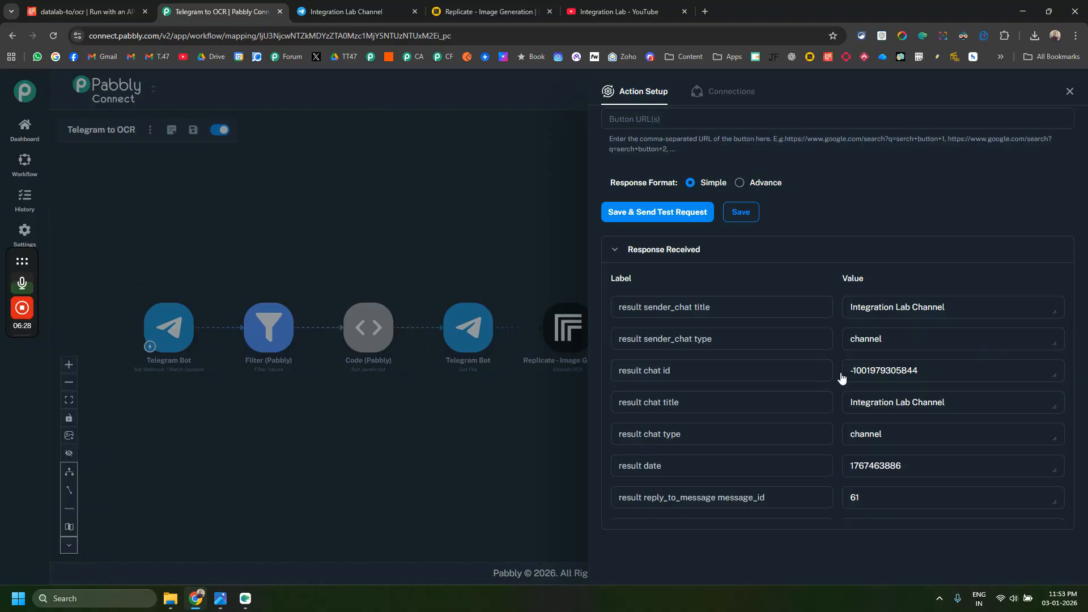
left_click(1071, 91)
Revisit the SUNOCO receipt photo and its text reply in Telegram, and bring up the Replicate – Image Generation store page
left_click(490, 11)
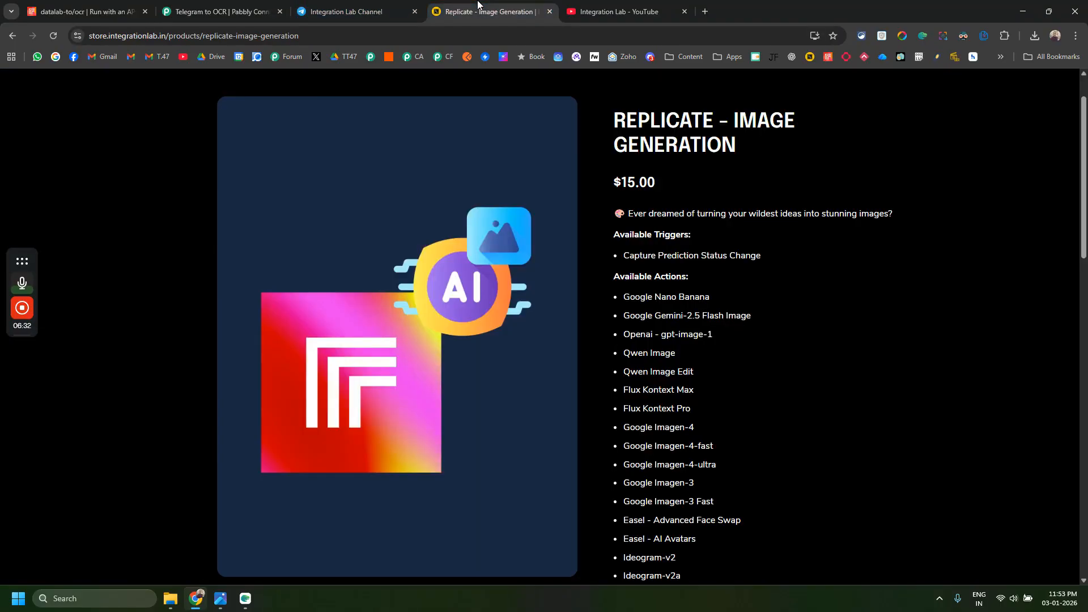
left_click(346, 12)
scroll(434, 245, "up", 3)
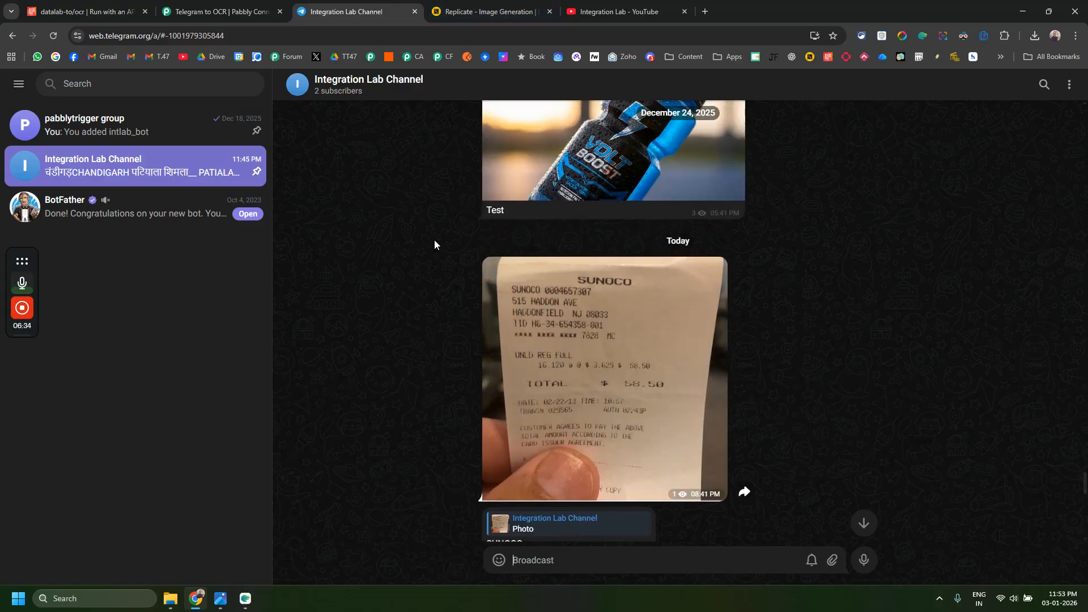
scroll(434, 245, "down", 4)
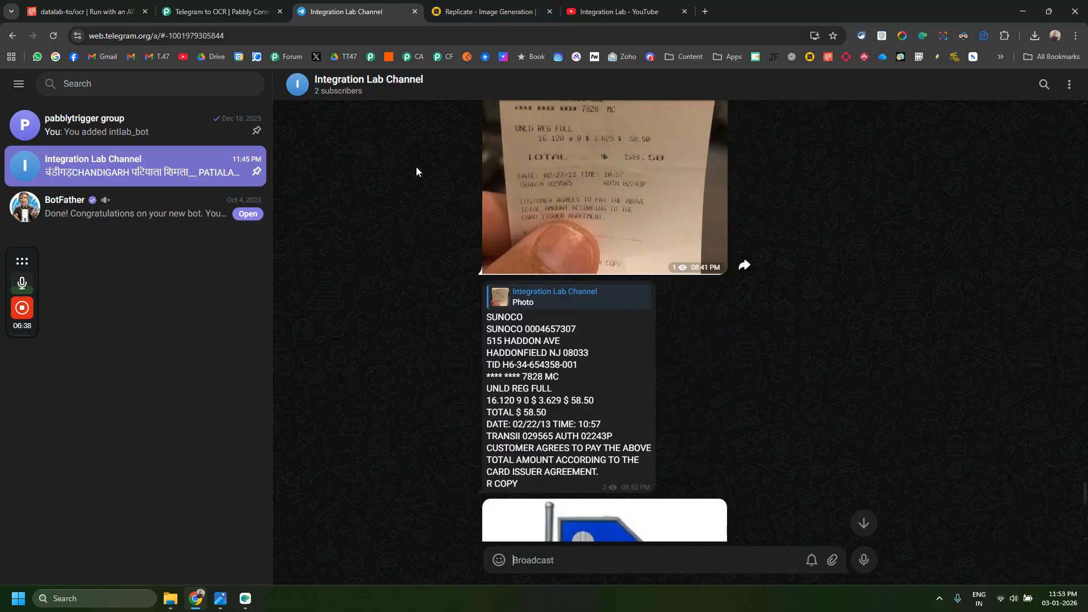
left_click(480, 3)
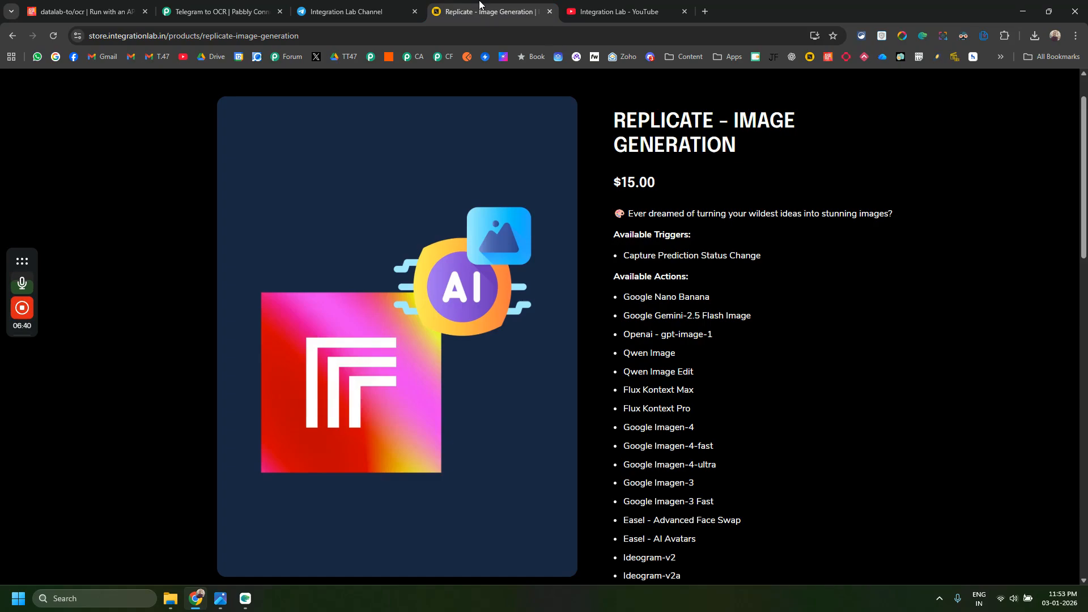